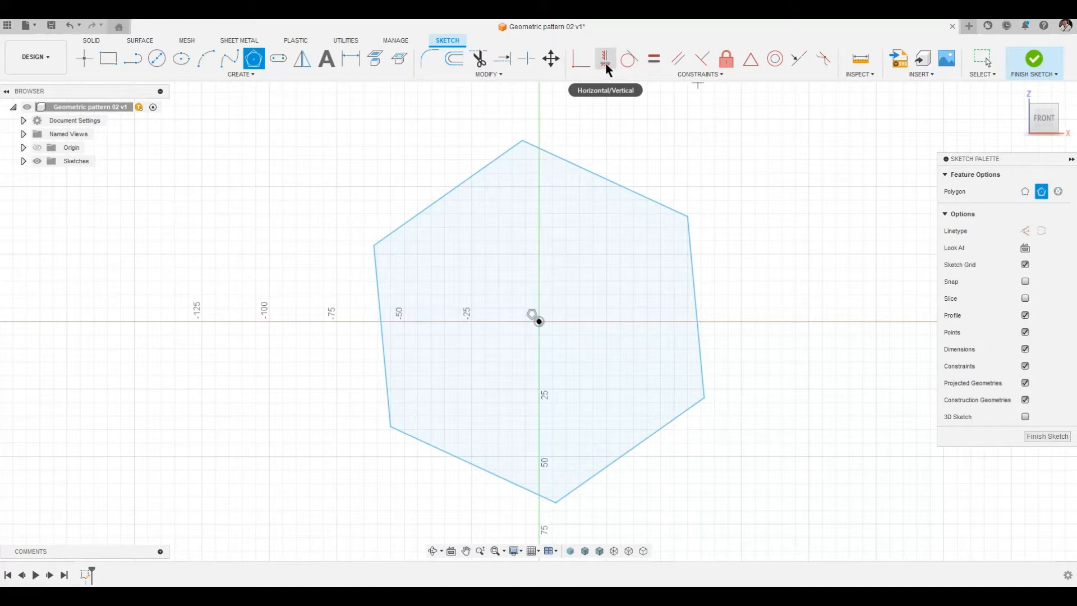
Constrain the hexagon's right side to be vertical
{"action": "left_click", "coordinate": [605, 66]}
{"action": "left_click", "coordinate": [690, 250]}
{"action": "scroll", "coordinate": [354, 295], "scroll_direction": "down", "scroll_amount": 2}
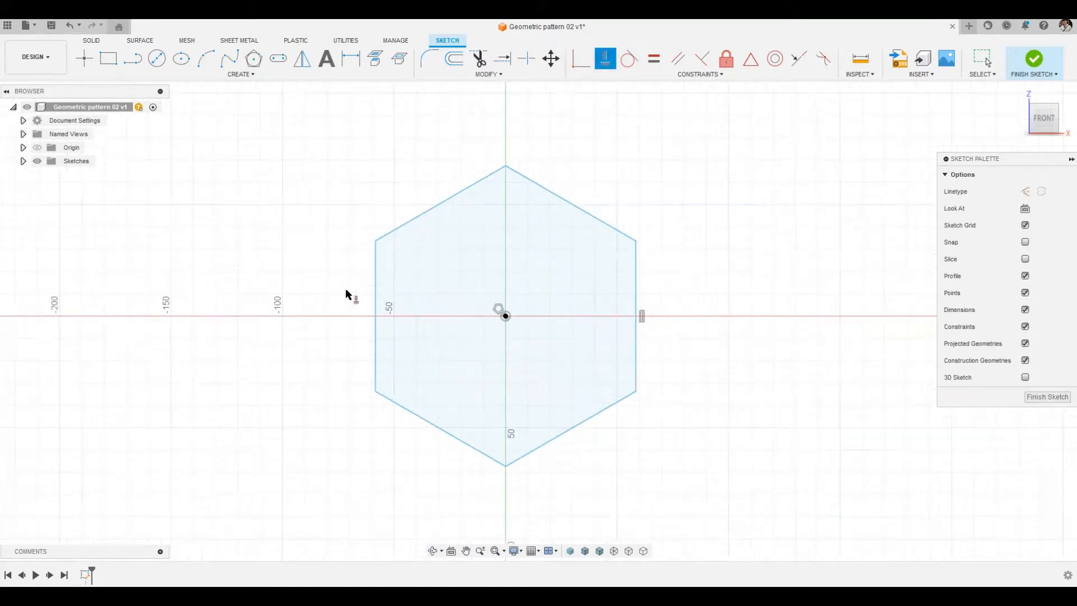
Dimension the hexagon's width between its upper side vertices as 125 mm and finish the sketch
{"action": "left_click", "coordinate": [348, 67]}
{"action": "left_click", "coordinate": [373, 245]}
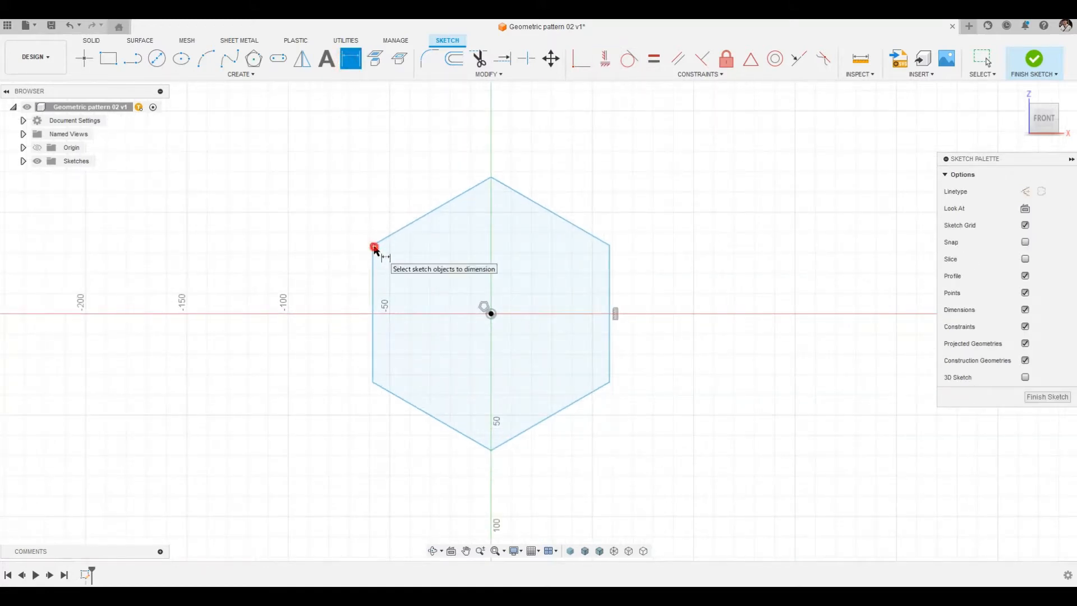
{"action": "left_click", "coordinate": [610, 245]}
{"action": "left_click", "coordinate": [492, 140]}
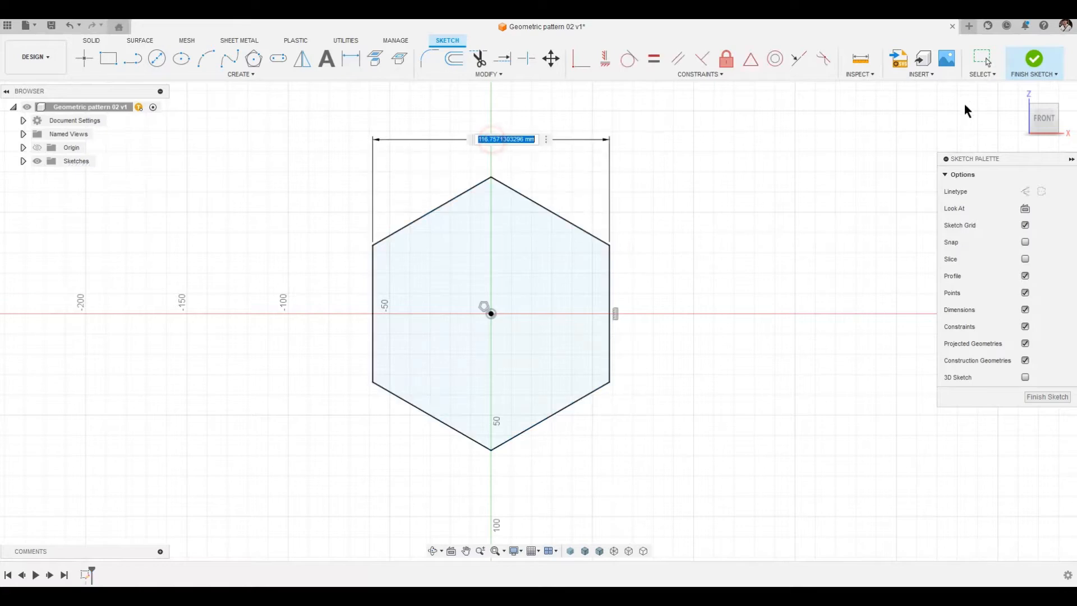
{"action": "type", "text": "125"}
{"action": "key", "text": "Return"}
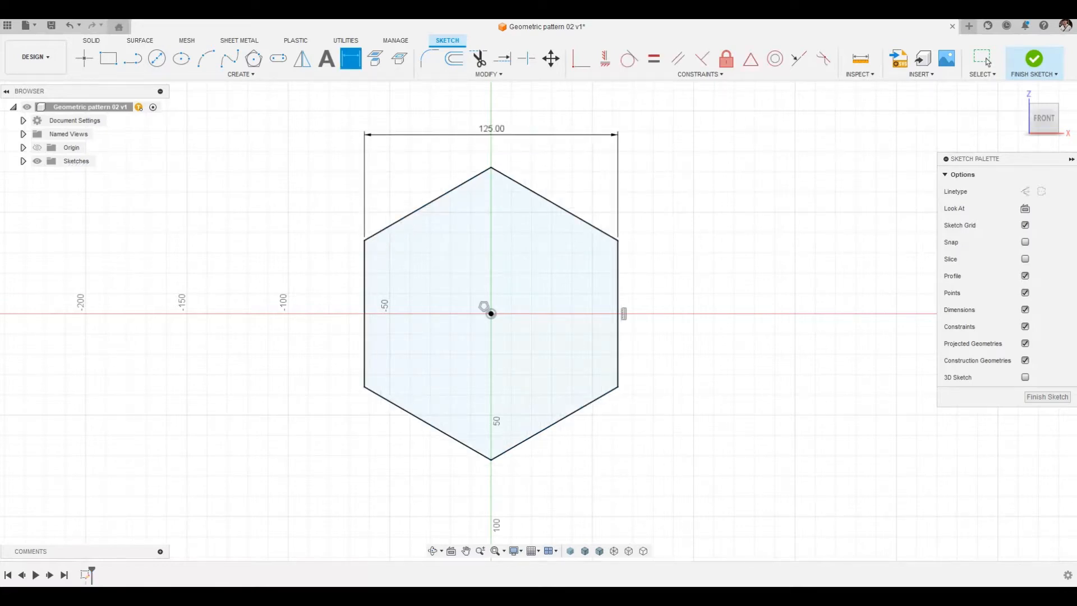
{"action": "left_click", "coordinate": [1046, 397]}
In a new sketch on the hexagon's face, draw a circle centred on the origin through its top vertex, and finish the sketch
{"action": "middle_click_drag", "start_coordinate": [723, 364], "coordinate": [550, 394], "text": "shift"}
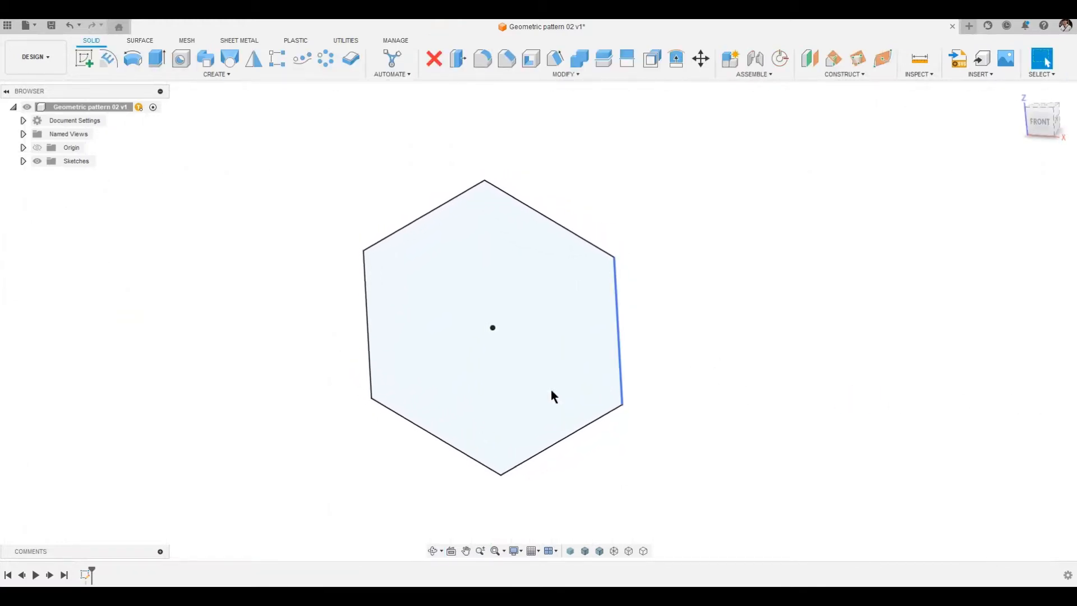
{"action": "left_click", "coordinate": [84, 58]}
{"action": "left_click", "coordinate": [560, 292]}
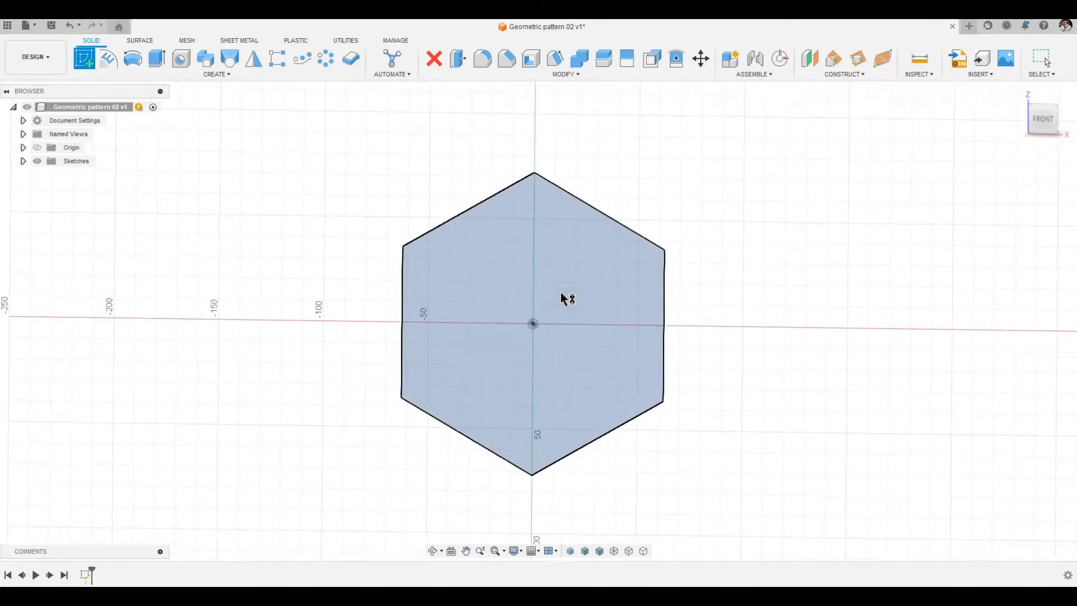
{"action": "left_click", "coordinate": [158, 58]}
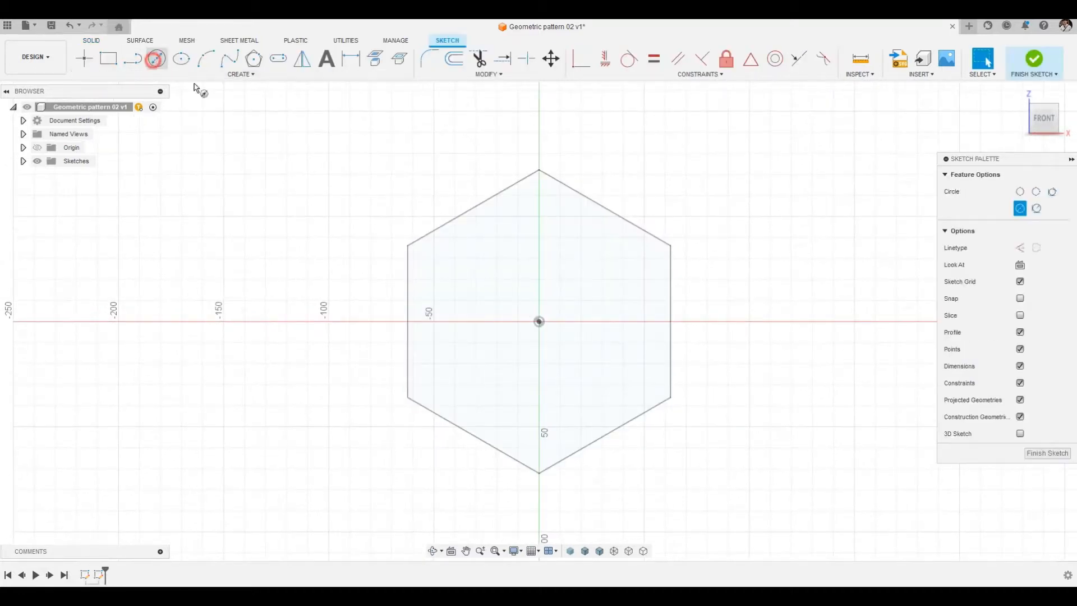
{"action": "left_click", "coordinate": [539, 322]}
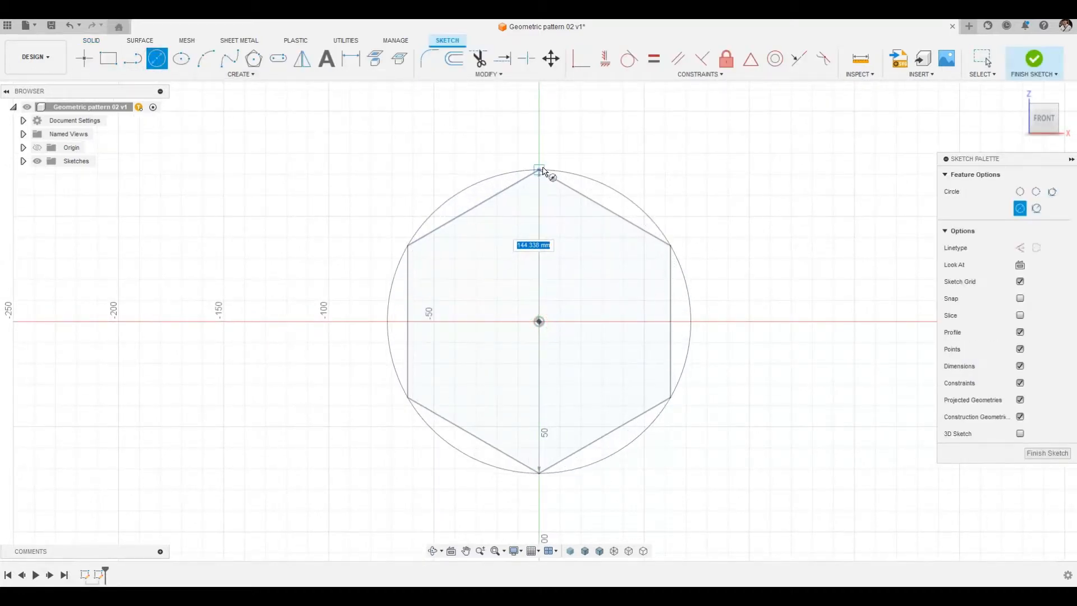
{"action": "left_click", "coordinate": [539, 170]}
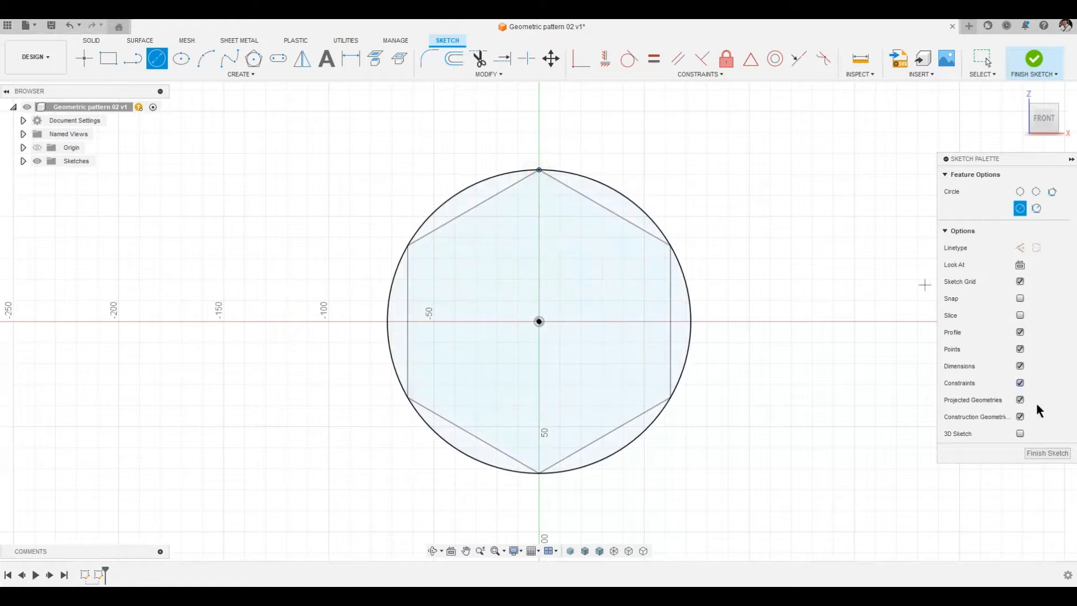
{"action": "left_click", "coordinate": [1048, 454]}
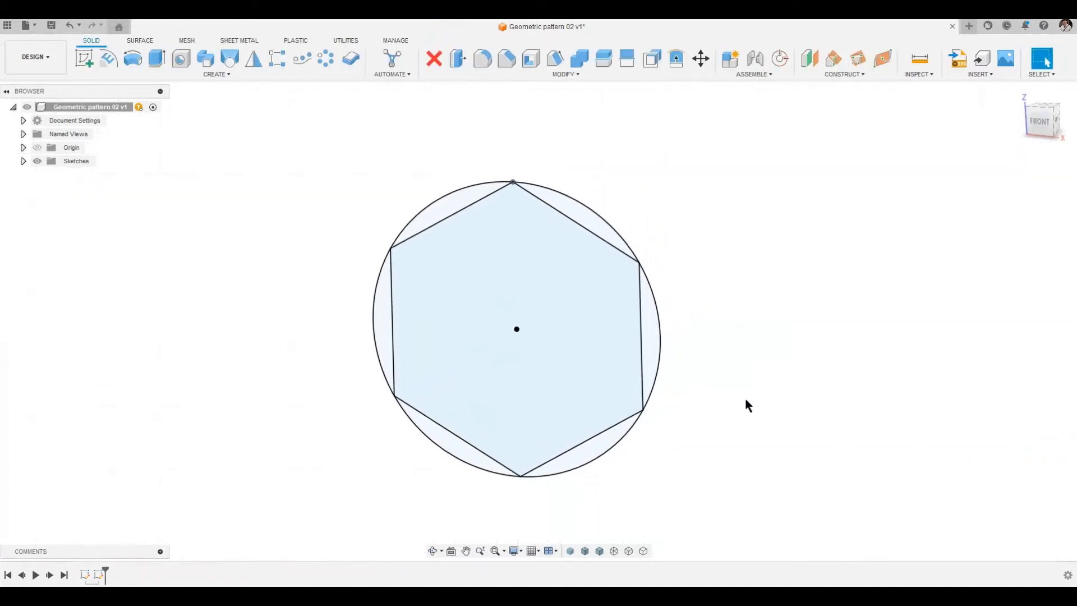
Hide the hexagon sketch, Sketch1, so only the circle sketch is displayed
{"action": "left_click", "coordinate": [23, 161]}
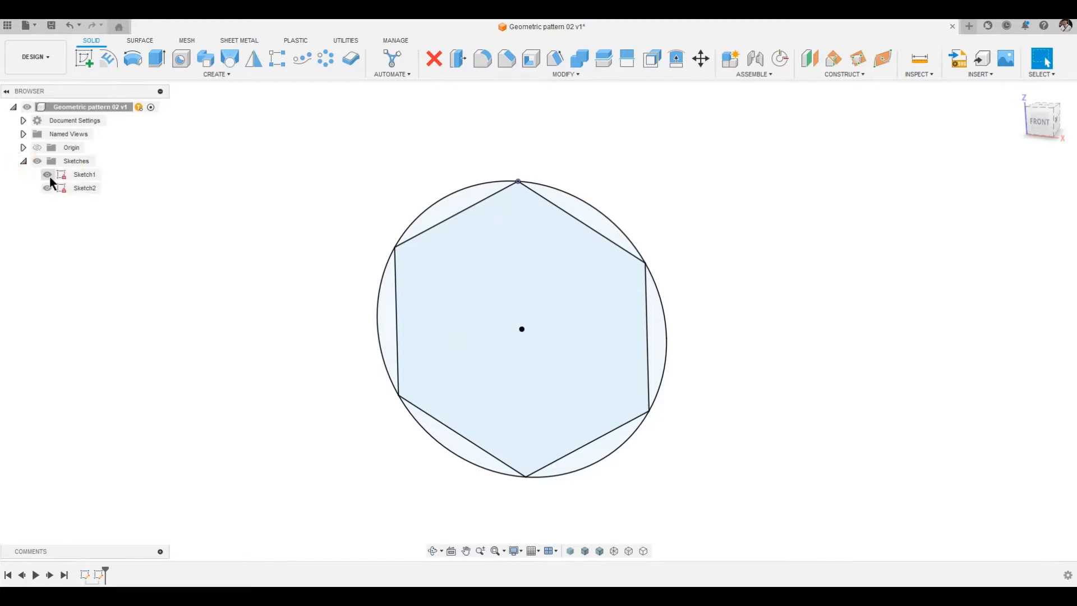
{"action": "left_click", "coordinate": [47, 175]}
{"action": "left_click", "coordinate": [172, 276]}
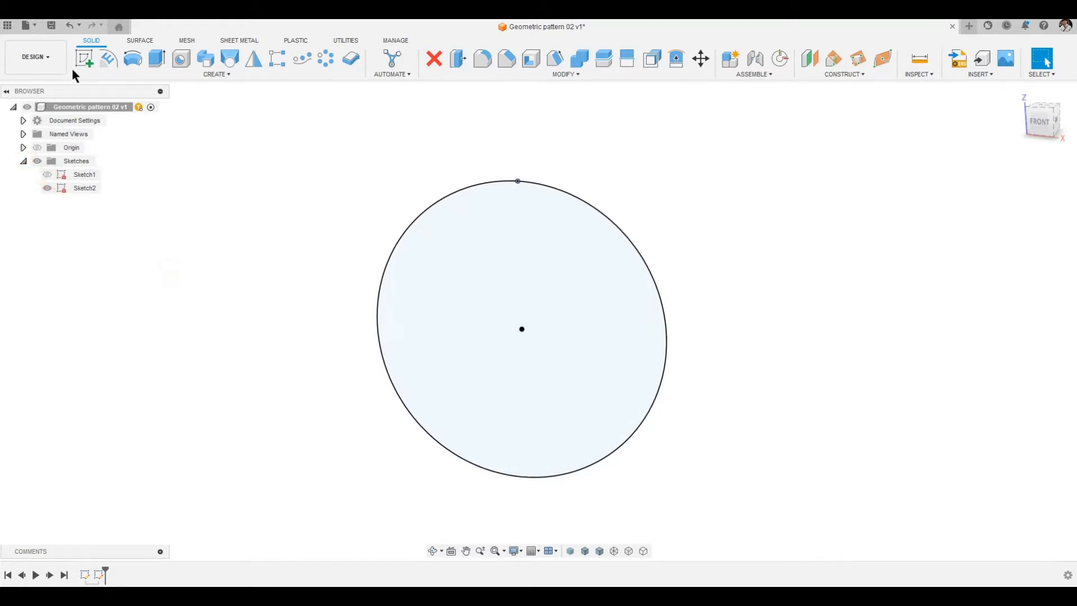
Start a sketch on the horizontal XY plane and intersect the circle with it to get its two crossing points
{"action": "left_click", "coordinate": [86, 62]}
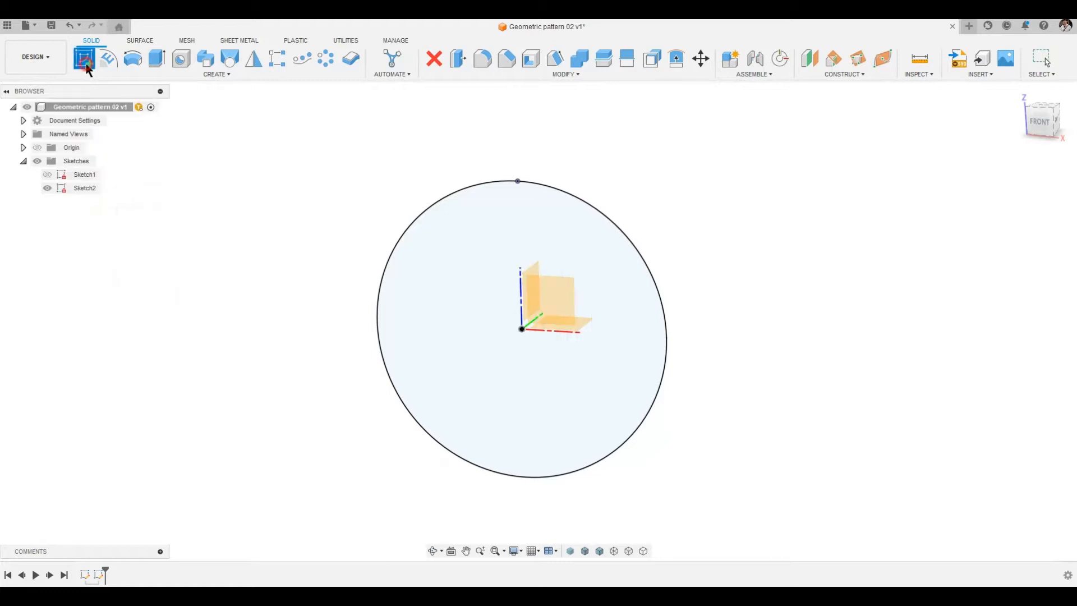
{"action": "left_click", "coordinate": [564, 337]}
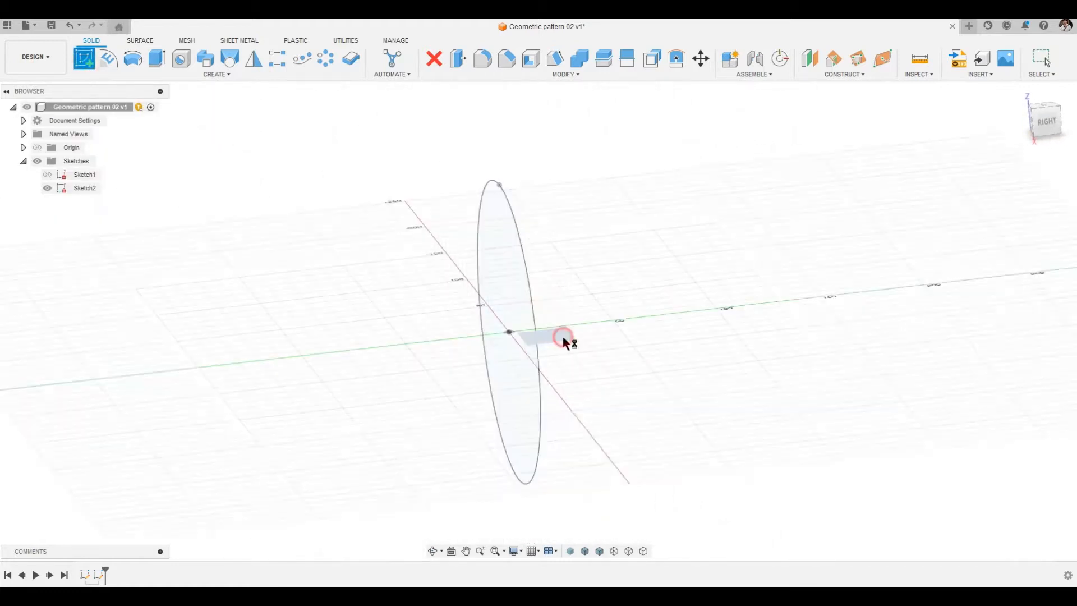
{"action": "left_click", "coordinate": [399, 58]}
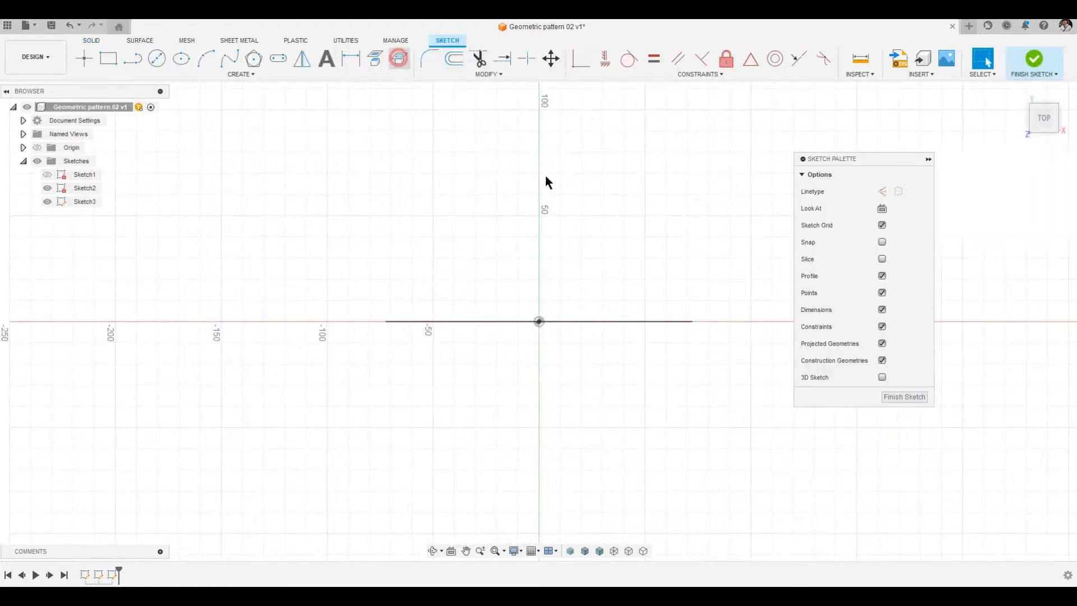
{"action": "left_click", "coordinate": [668, 321]}
{"action": "mouse_move", "coordinate": [668, 320]}
{"action": "middle_mouse_down", "text": "shift"}
{"action": "mouse_move", "coordinate": [483, 397]}
{"action": "mouse_move", "coordinate": [803, 336]}
{"action": "middle_mouse_up", "text": "shift"}
{"action": "left_click", "coordinate": [1018, 227]}
{"action": "mouse_move", "coordinate": [924, 254]}
{"action": "middle_mouse_down", "text": "shift"}
{"action": "mouse_move", "coordinate": [568, 238]}
{"action": "mouse_move", "coordinate": [69, 96]}
{"action": "middle_mouse_up", "text": "shift"}
Draw a three-point arc between the circle's two intersection points, bulging about 16 mm toward the front
{"action": "left_click", "coordinate": [206, 56]}
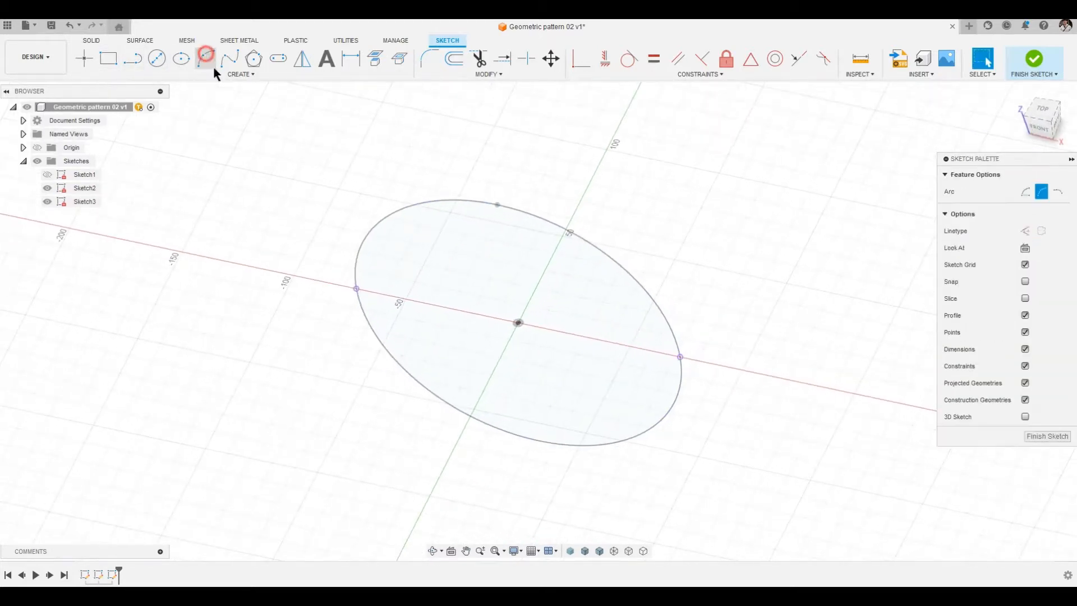
{"action": "left_click", "coordinate": [357, 288]}
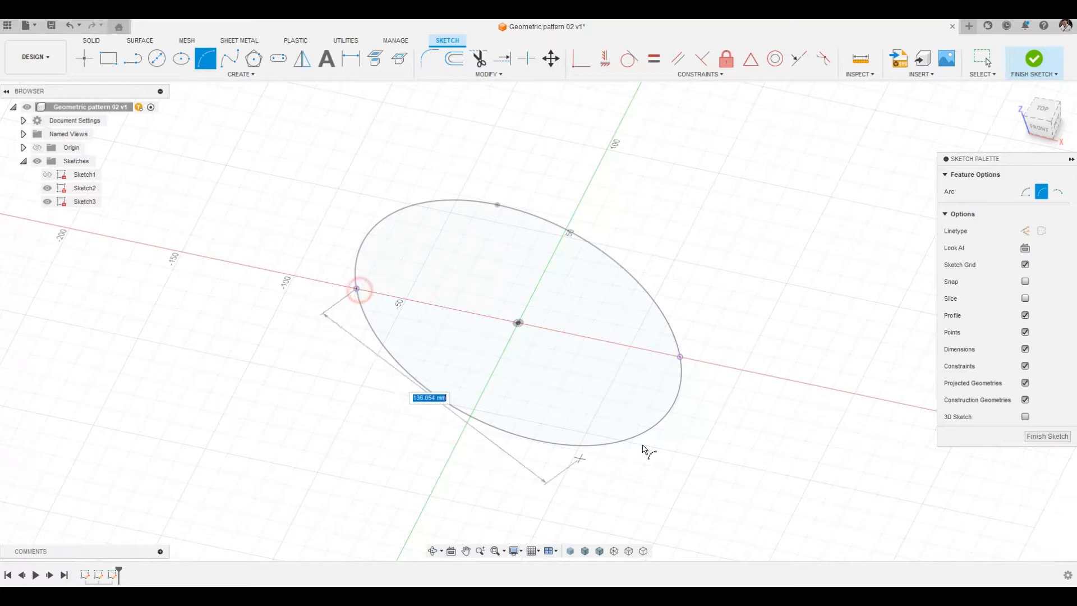
{"action": "left_click", "coordinate": [679, 356]}
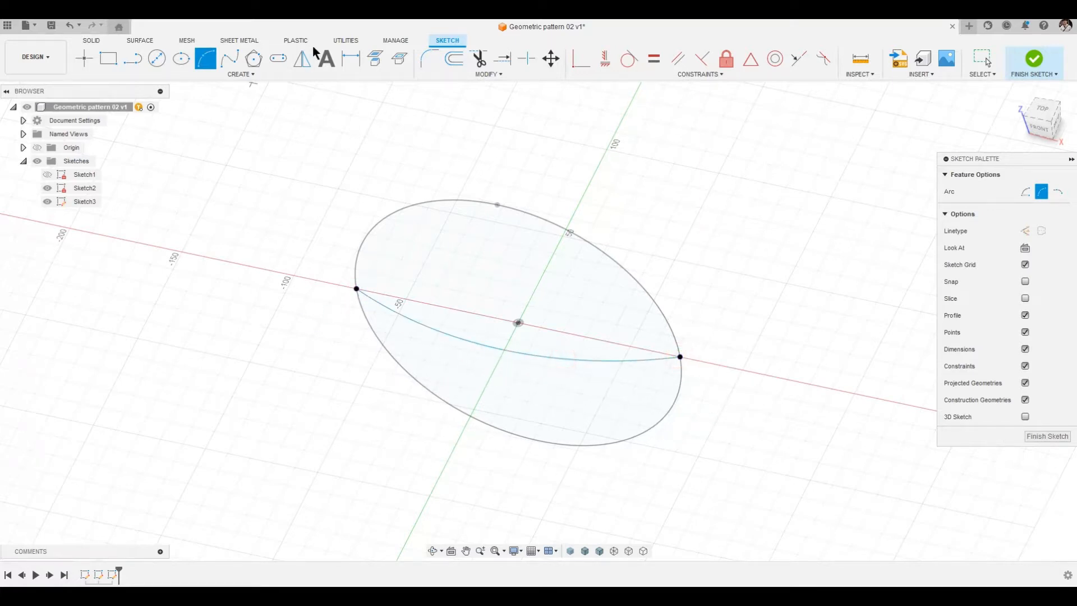
Draw a line from the arc's midpoint to the origin and convert it to construction geometry
{"action": "left_click", "coordinate": [132, 58]}
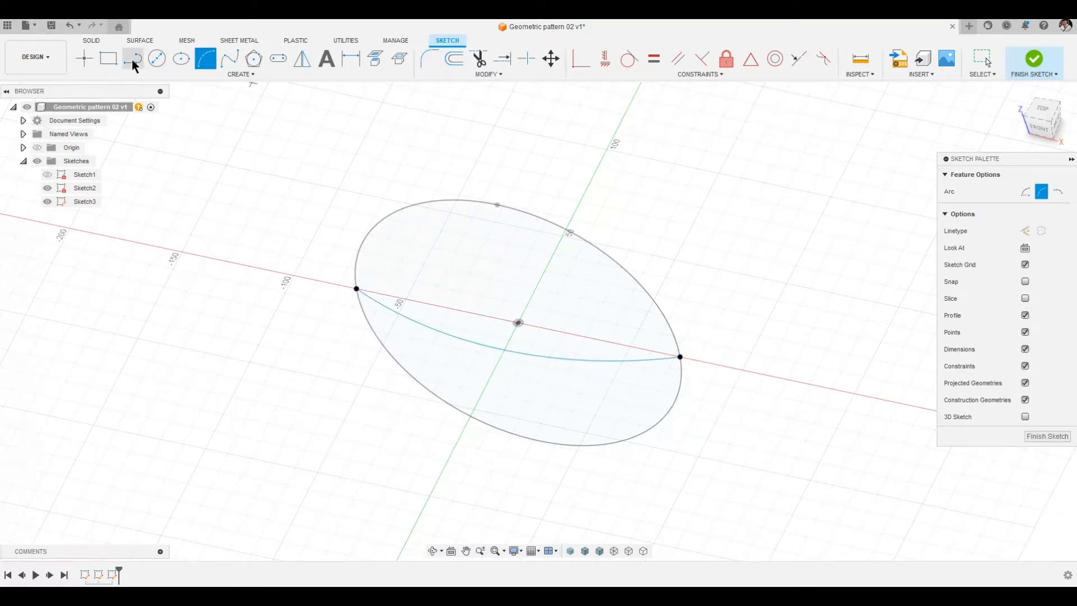
{"action": "left_click", "coordinate": [506, 351]}
{"action": "left_click", "coordinate": [518, 322]}
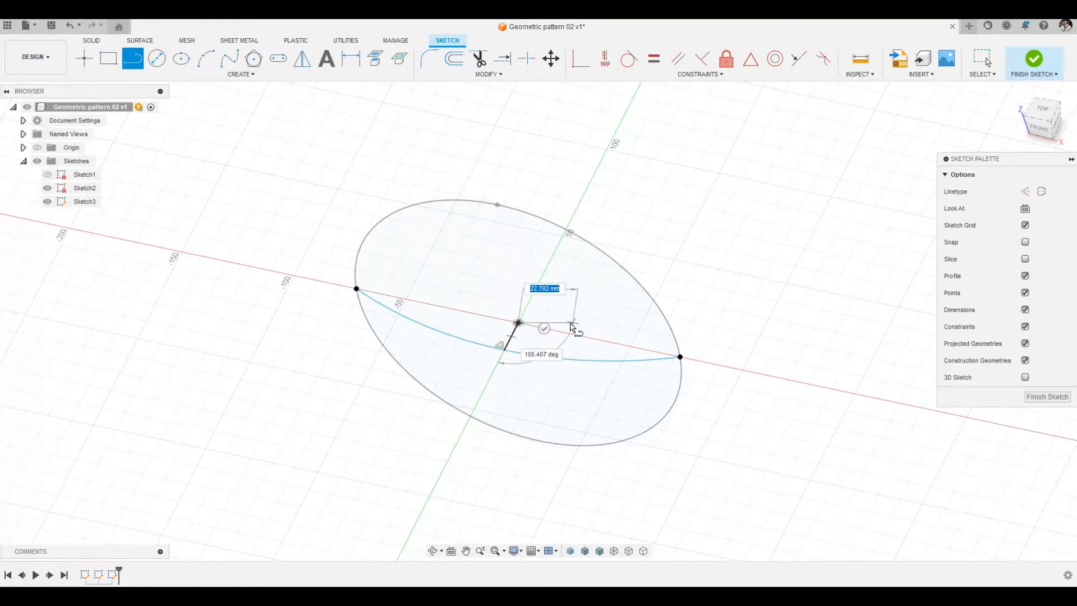
{"action": "key", "text": "Escape"}
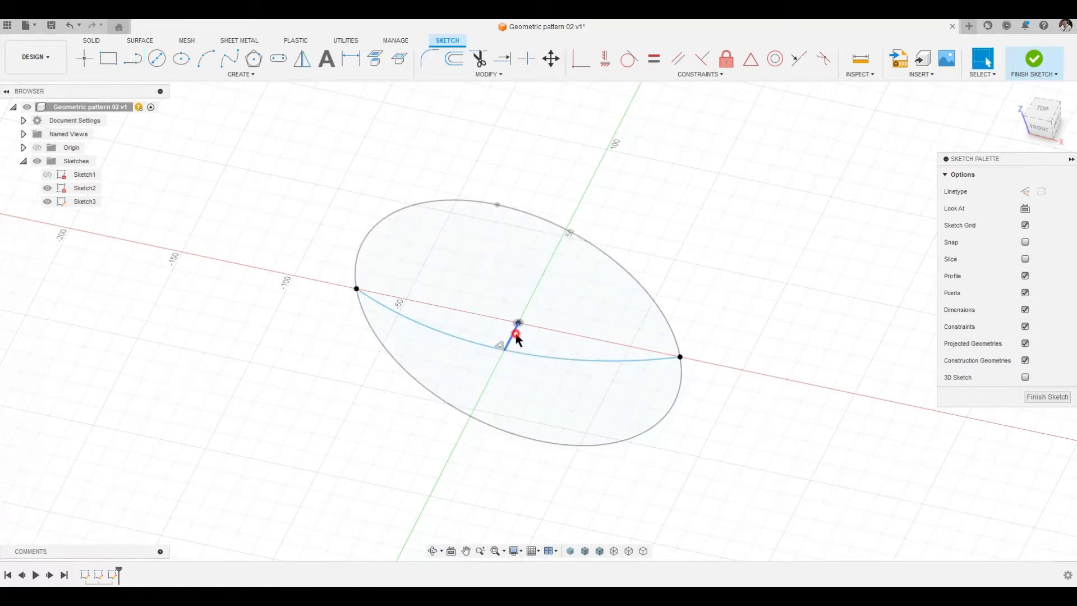
{"action": "left_click", "coordinate": [512, 335]}
{"action": "left_click", "coordinate": [1025, 191]}
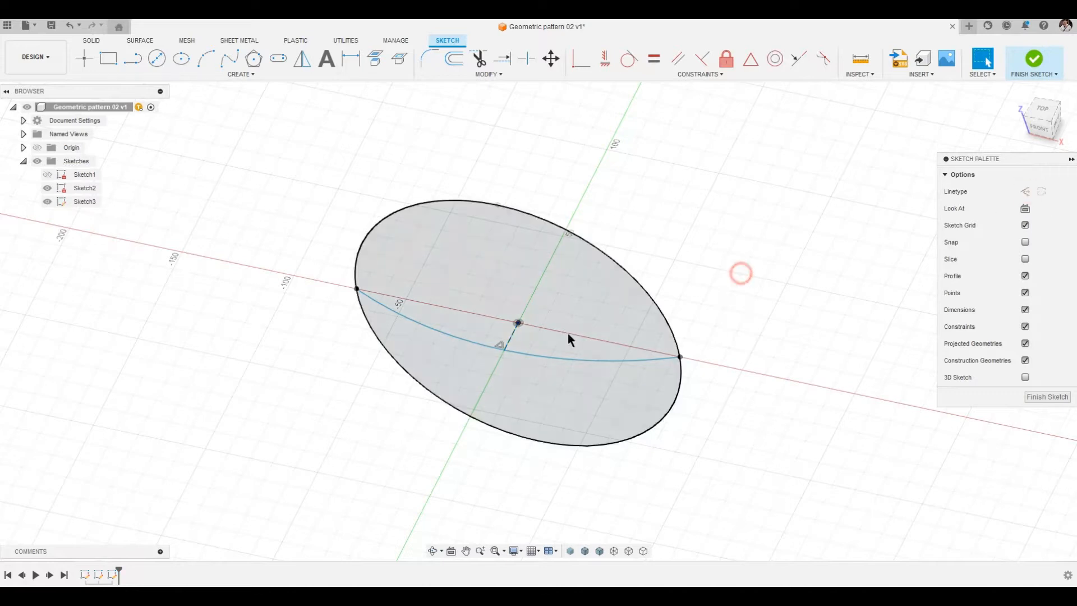
Dimension the arc's height from its midpoint to the origin as 10 mm and finish the sketch
{"action": "left_click", "coordinate": [504, 348]}
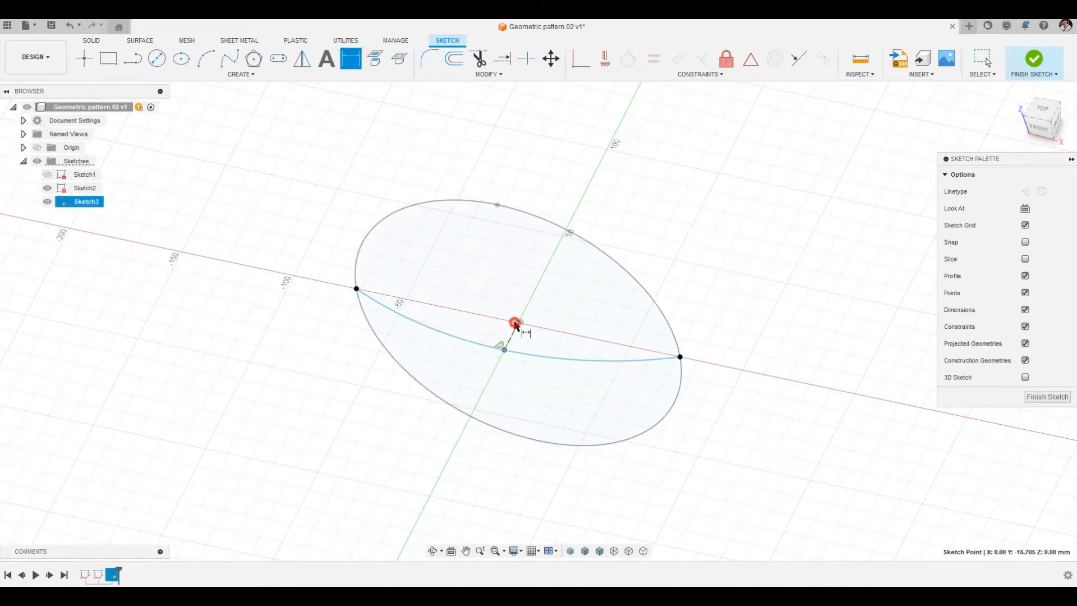
{"action": "left_click", "coordinate": [515, 324]}
{"action": "left_click", "coordinate": [720, 377]}
{"action": "type", "text": "1"}
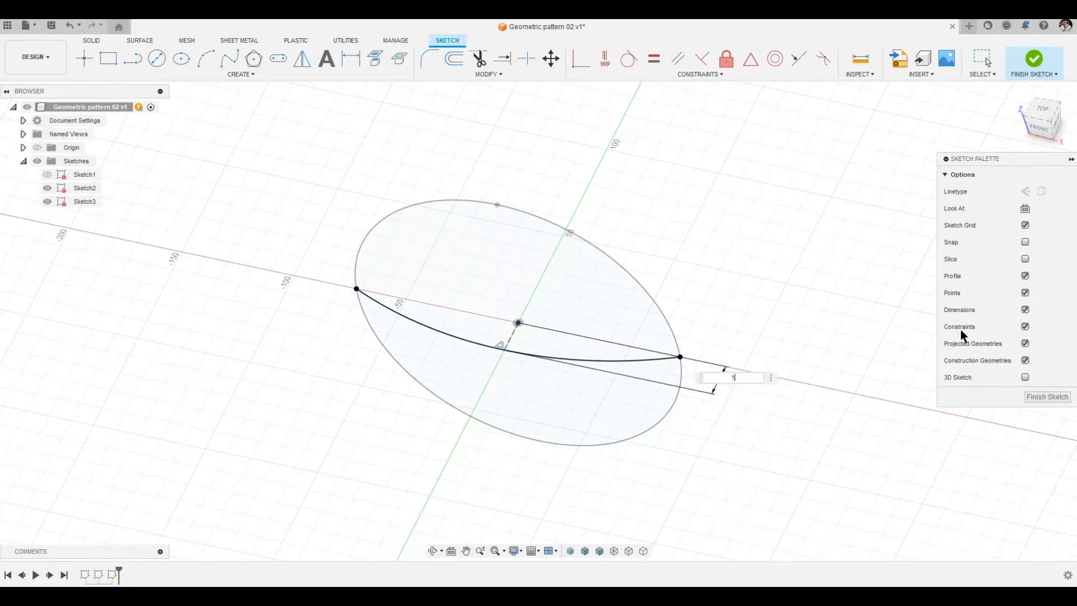
{"action": "type", "text": "0"}
{"action": "key", "text": "Return"}
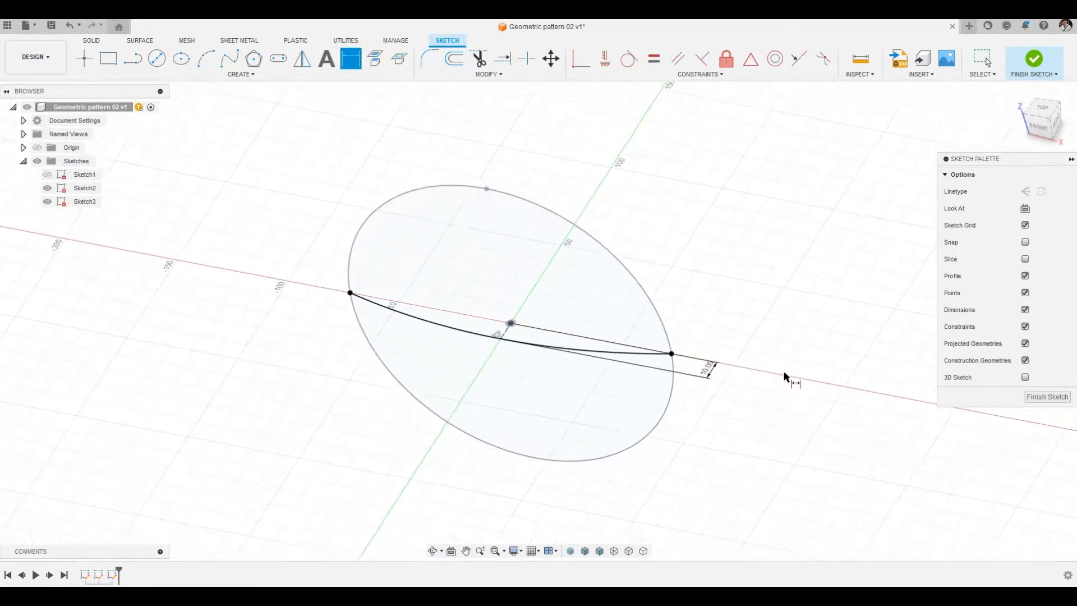
{"action": "left_click", "coordinate": [1047, 396]}
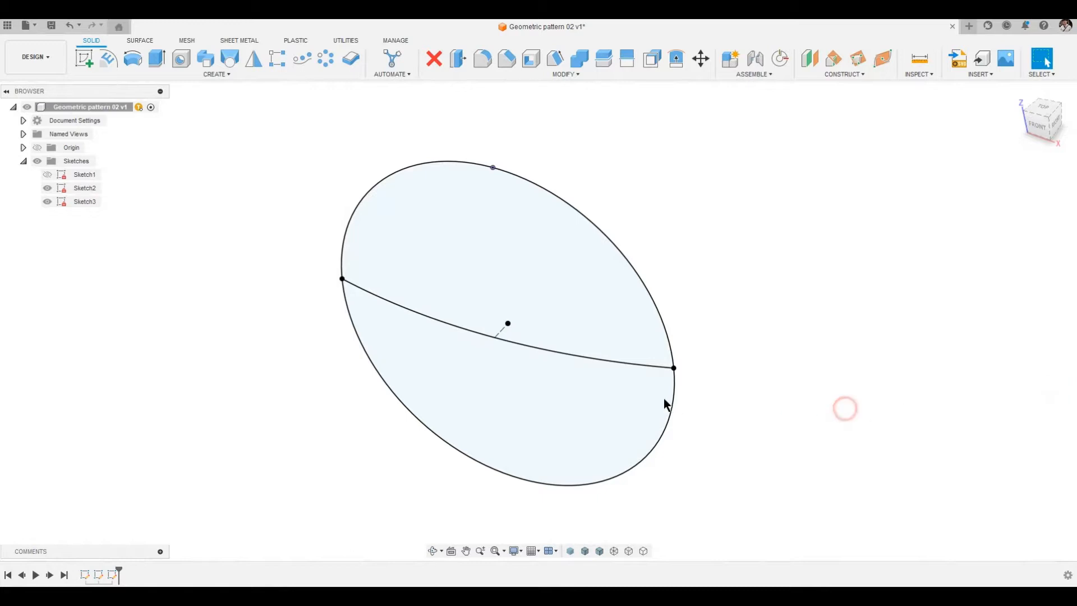
Start a sketch on the vertical YZ plane and intersect the circle and the horizontal arc with it
{"action": "left_click", "coordinate": [84, 60]}
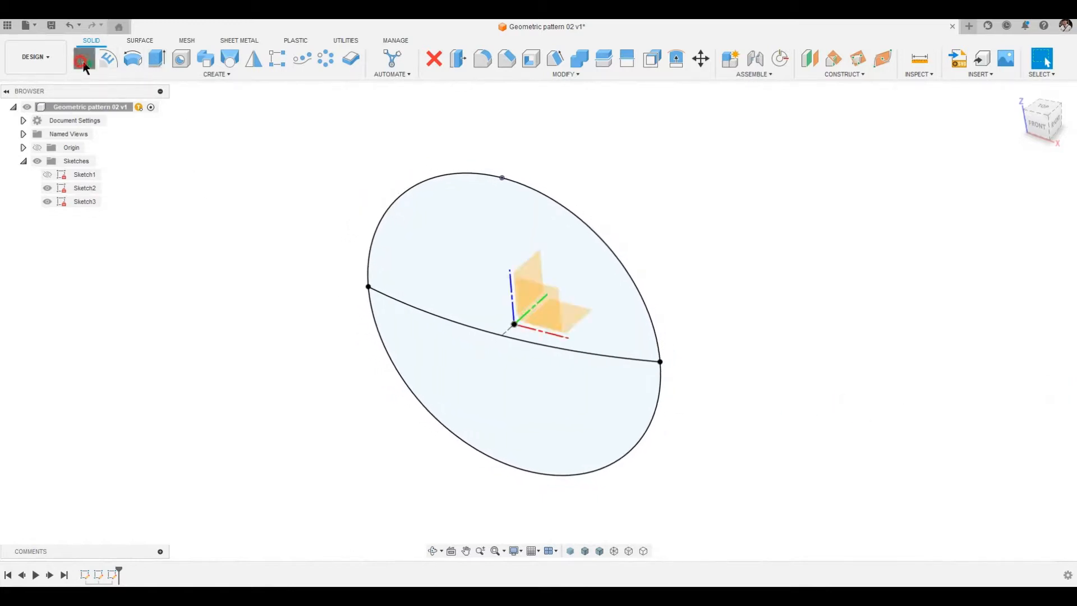
{"action": "mouse_move", "coordinate": [715, 246]}
{"action": "middle_mouse_down", "text": "shift"}
{"action": "mouse_move", "coordinate": [659, 271]}
{"action": "mouse_move", "coordinate": [578, 274]}
{"action": "middle_mouse_up", "text": "shift"}
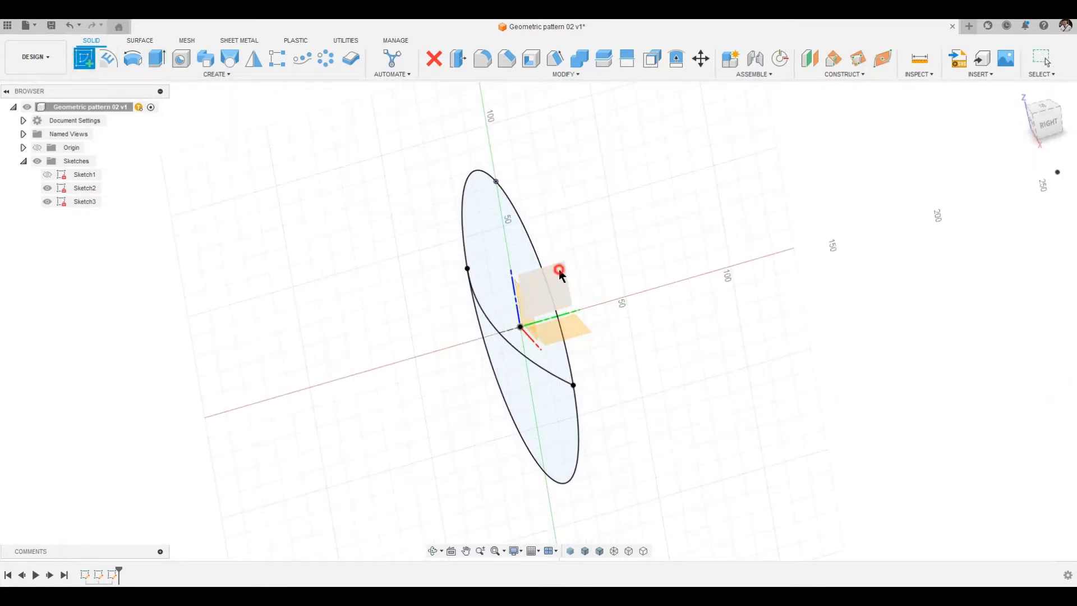
{"action": "left_click", "coordinate": [558, 270]}
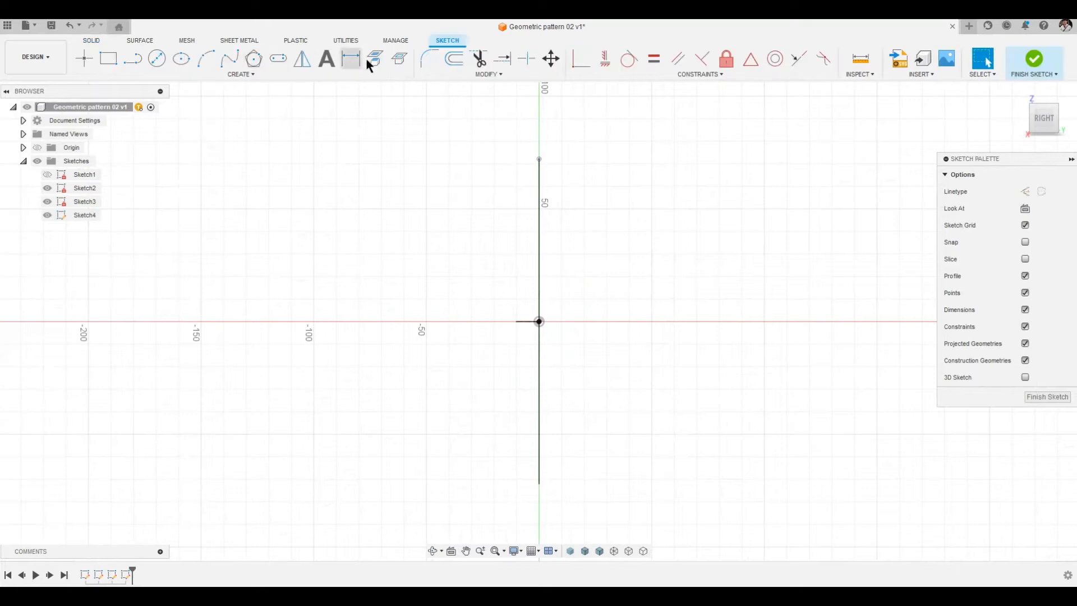
{"action": "left_click", "coordinate": [400, 58]}
{"action": "mouse_move", "coordinate": [739, 281]}
{"action": "middle_mouse_down", "text": "shift"}
{"action": "mouse_move", "coordinate": [625, 297]}
{"action": "mouse_move", "coordinate": [594, 271]}
{"action": "middle_mouse_up", "text": "shift"}
{"action": "left_click", "coordinate": [596, 275]}
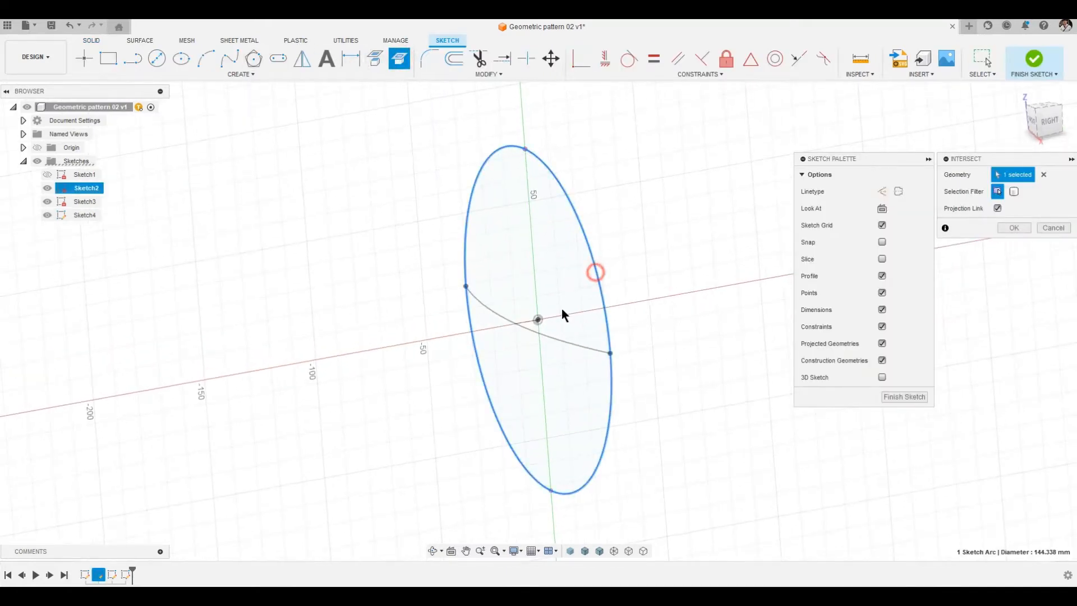
{"action": "left_click", "coordinate": [551, 335]}
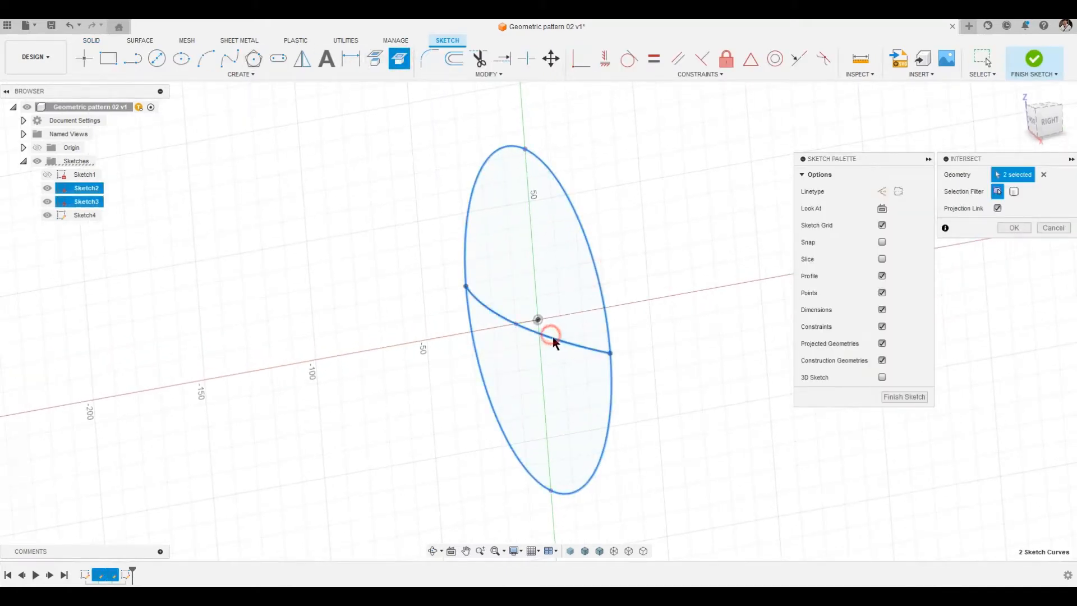
{"action": "left_click", "coordinate": [1013, 227]}
{"action": "middle_click_drag", "start_coordinate": [712, 274], "coordinate": [696, 274], "text": "shift"}
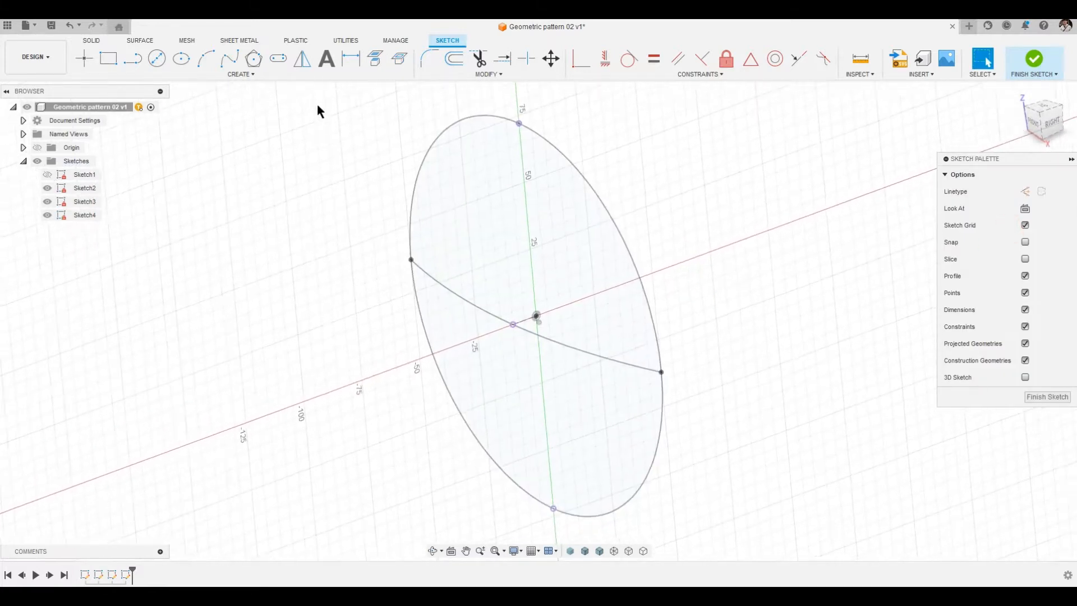
Draw a three-point arc from the circle's top to bottom intersection points, passing through the horizontal arc's intersection point
{"action": "left_click", "coordinate": [205, 58]}
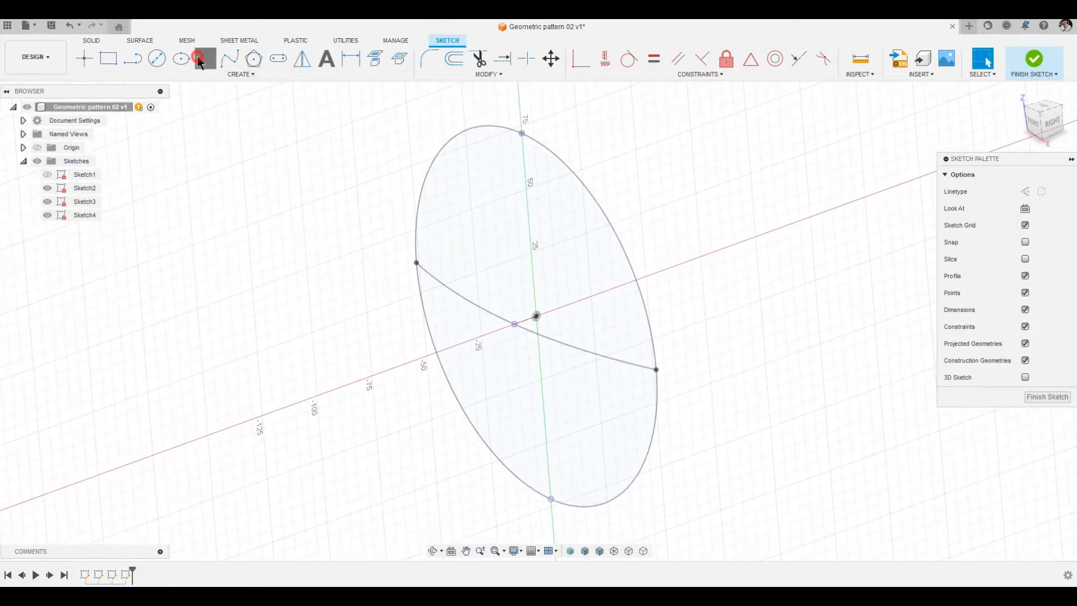
{"action": "left_click", "coordinate": [522, 134]}
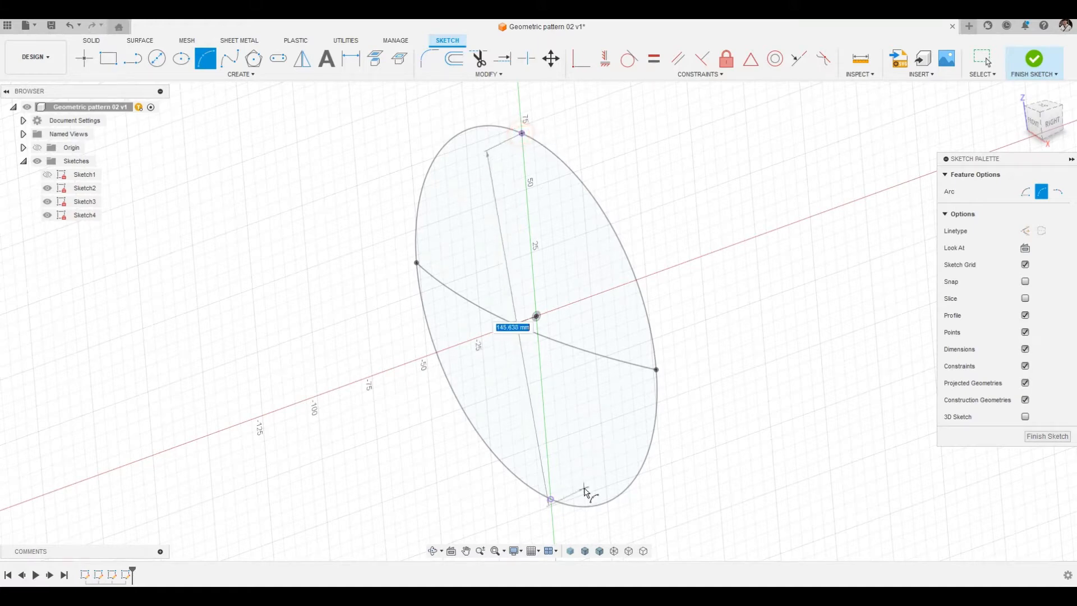
{"action": "left_click", "coordinate": [551, 499]}
{"action": "left_click", "coordinate": [514, 325]}
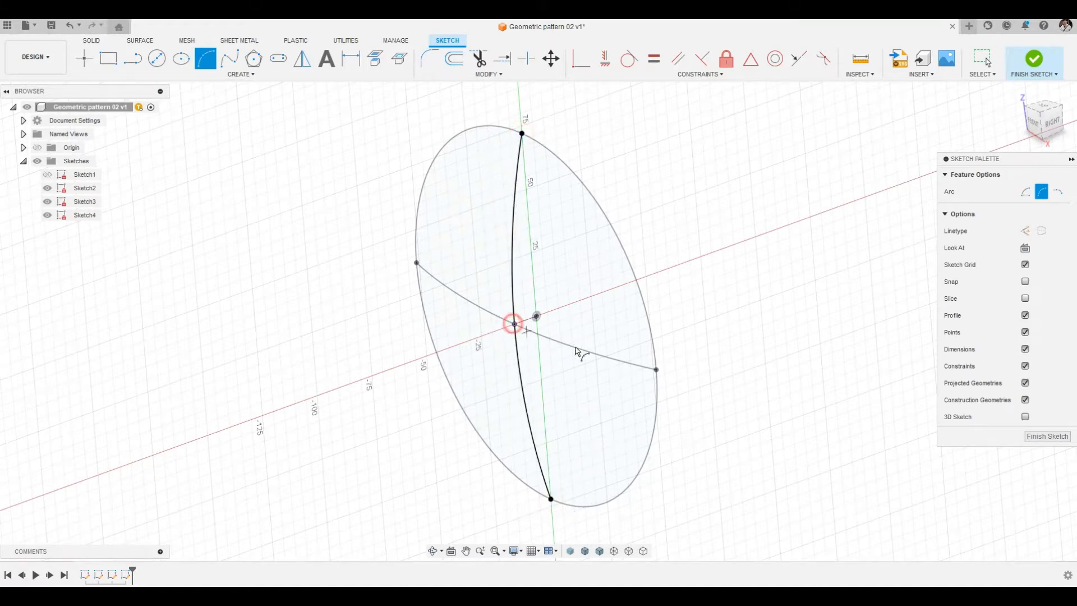
Finish the sketch and, with the circle sketch hidden, sweep the vertical arc along the horizontal arc as a new surface body
{"action": "left_click", "coordinate": [1047, 437]}
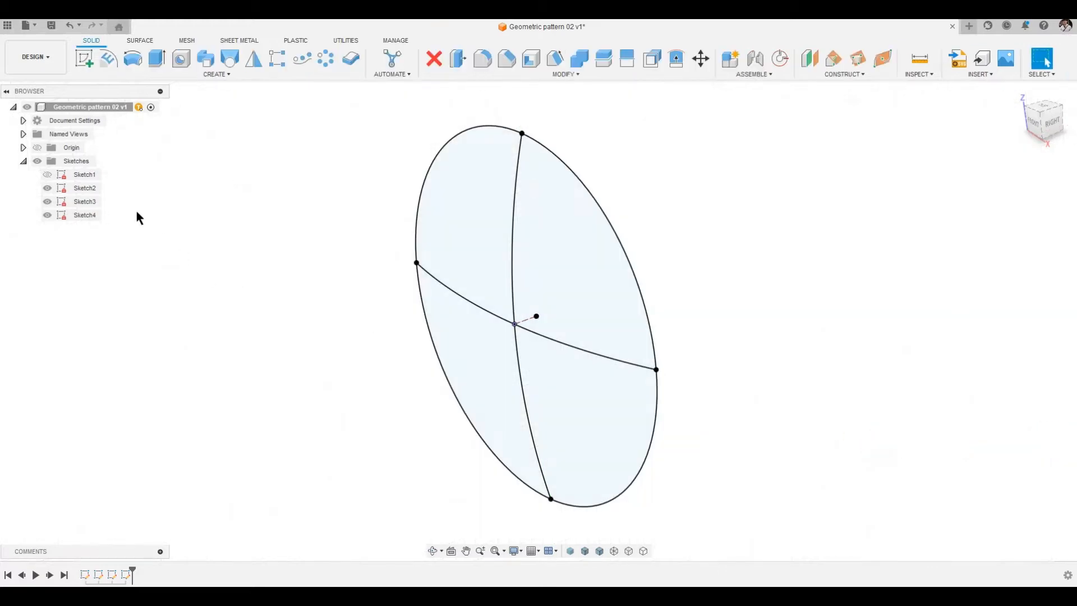
{"action": "left_click", "coordinate": [47, 188]}
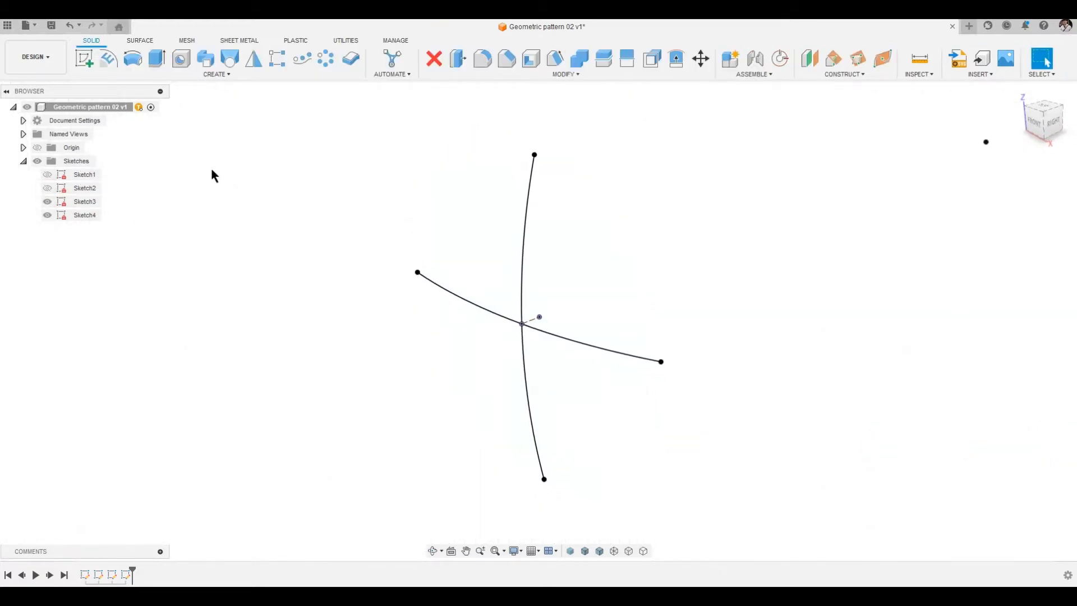
{"action": "left_click", "coordinate": [140, 40]}
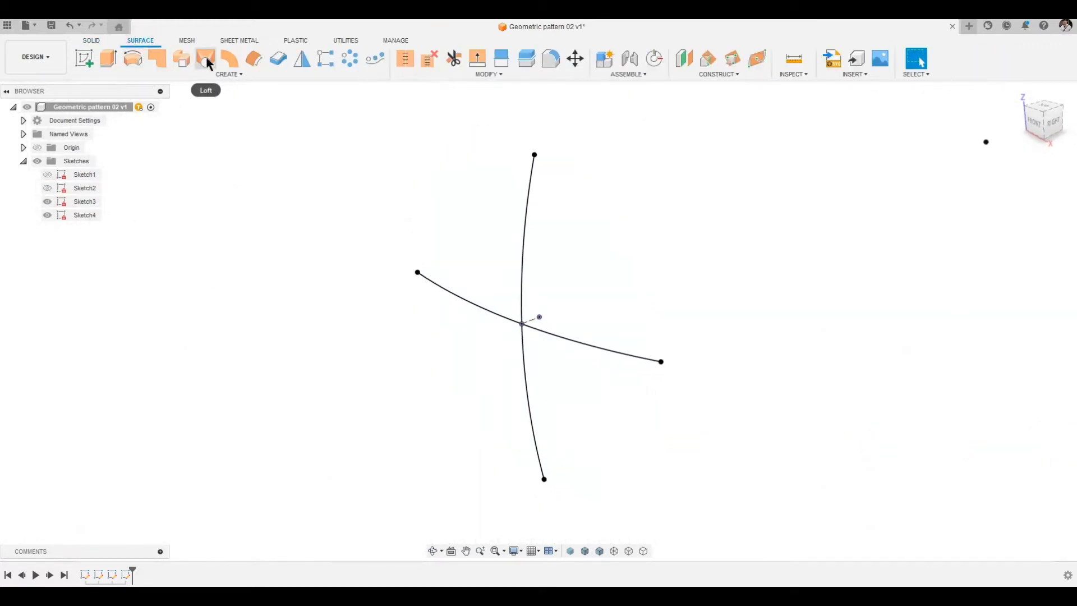
{"action": "left_click", "coordinate": [181, 58]}
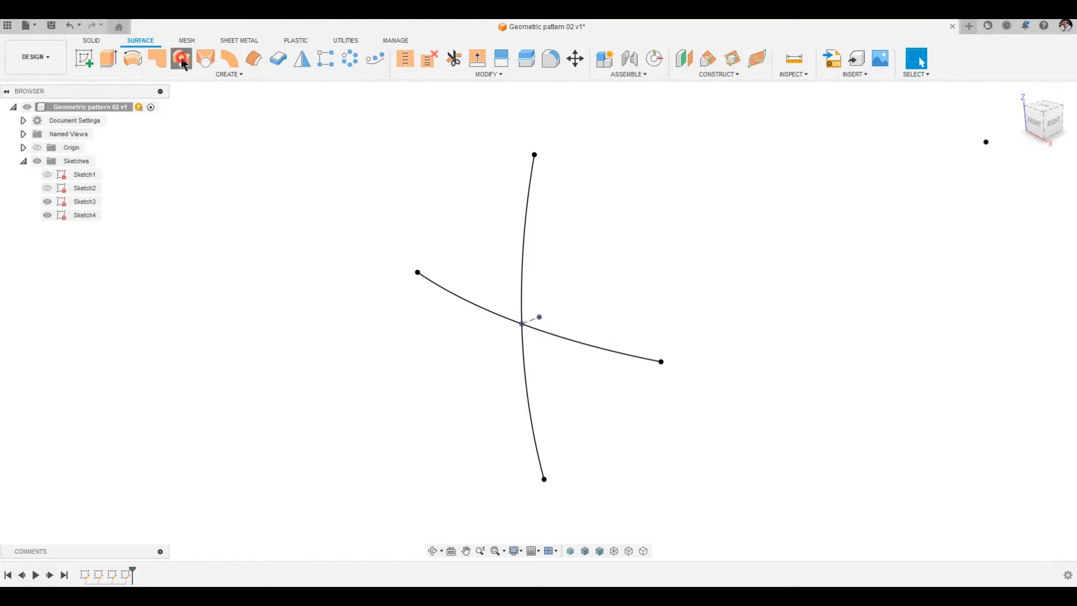
{"action": "left_click", "coordinate": [526, 260]}
{"action": "left_click", "coordinate": [982, 225]}
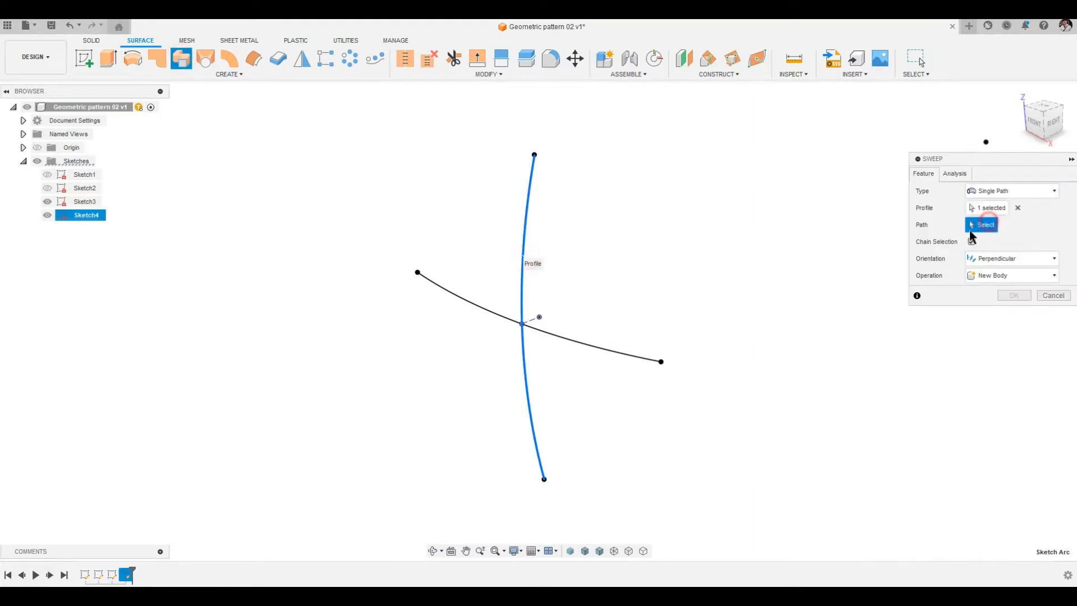
{"action": "left_click", "coordinate": [659, 363]}
{"action": "left_click", "coordinate": [1016, 363]}
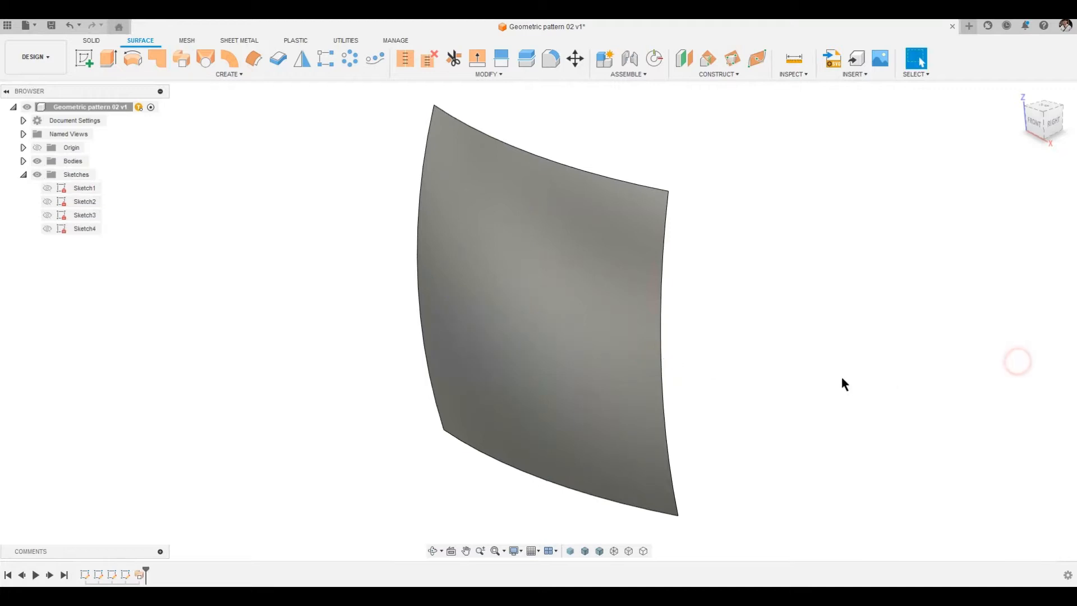
Extend the swept surface's top and bottom edges by 5 mm and check its coverage against the circle sketch
{"action": "scroll", "coordinate": [430, 269], "scroll_direction": "down", "scroll_amount": 3}
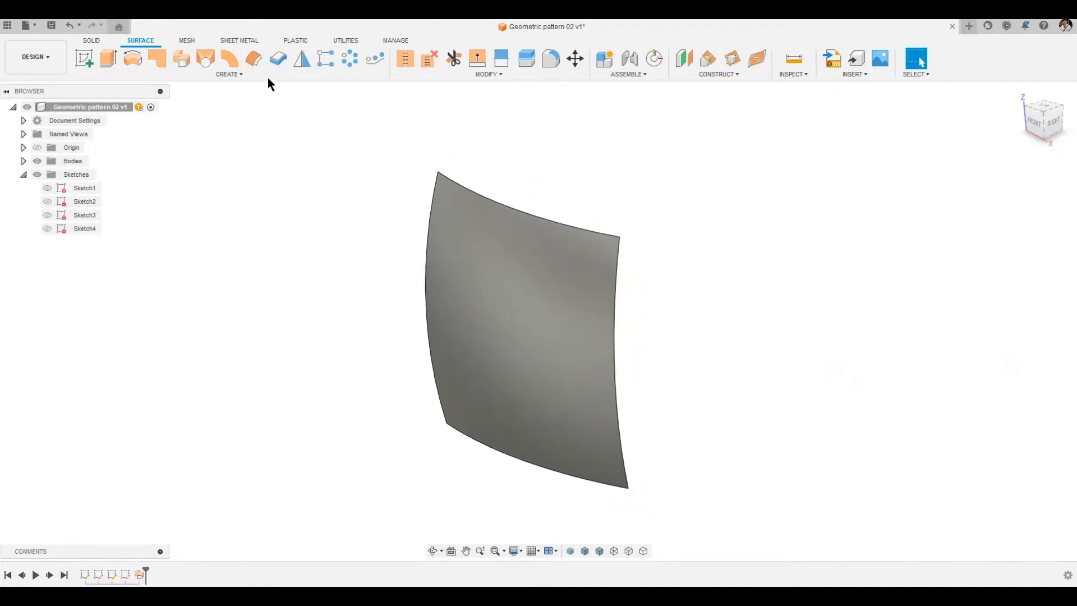
{"action": "left_click", "coordinate": [478, 59]}
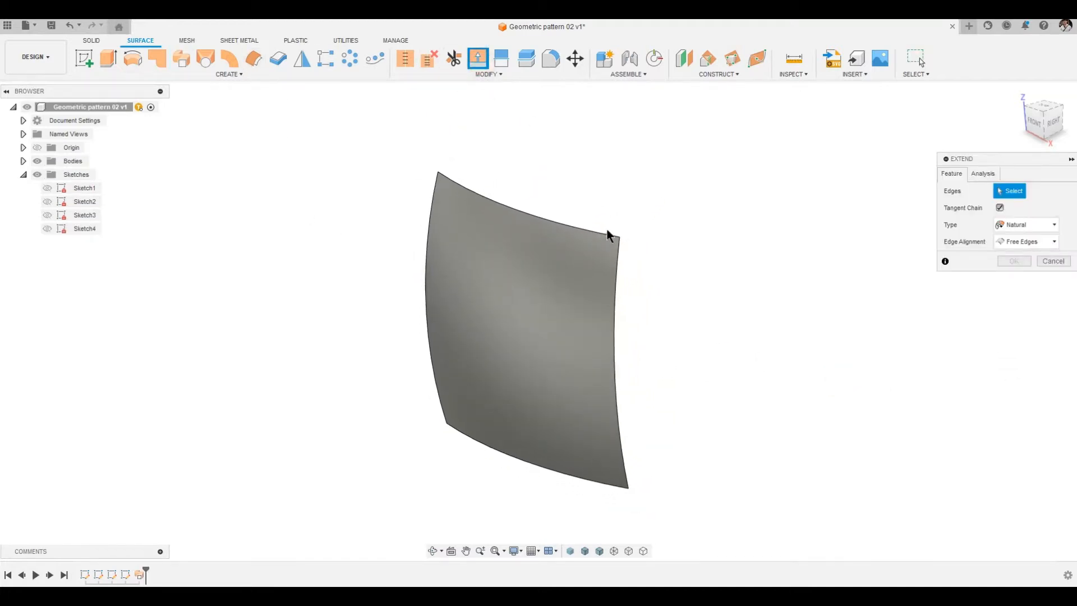
{"action": "left_click", "coordinate": [613, 489]}
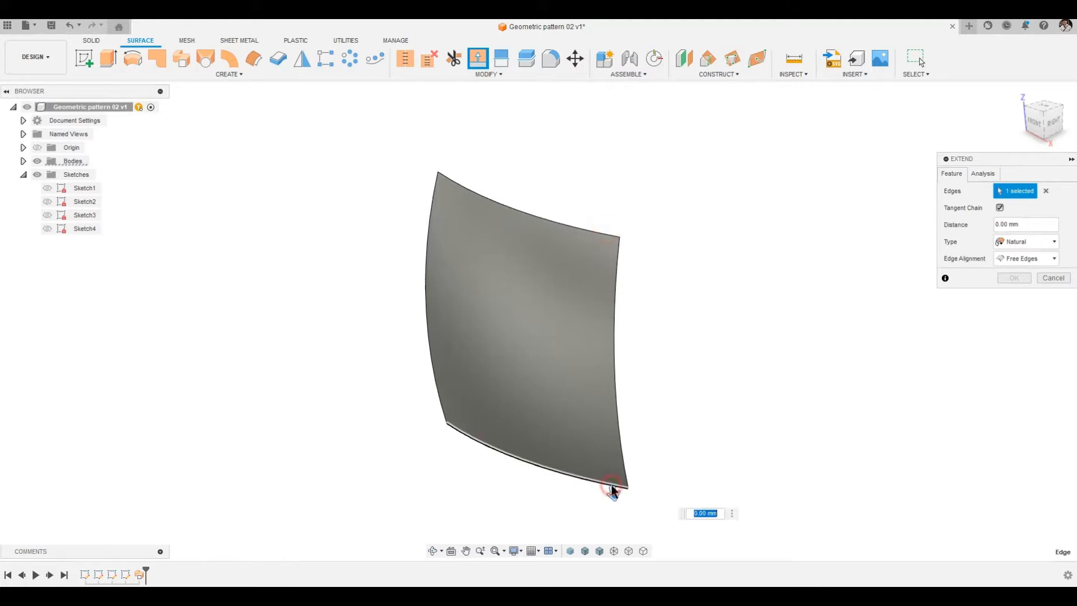
{"action": "left_click", "coordinate": [604, 238]}
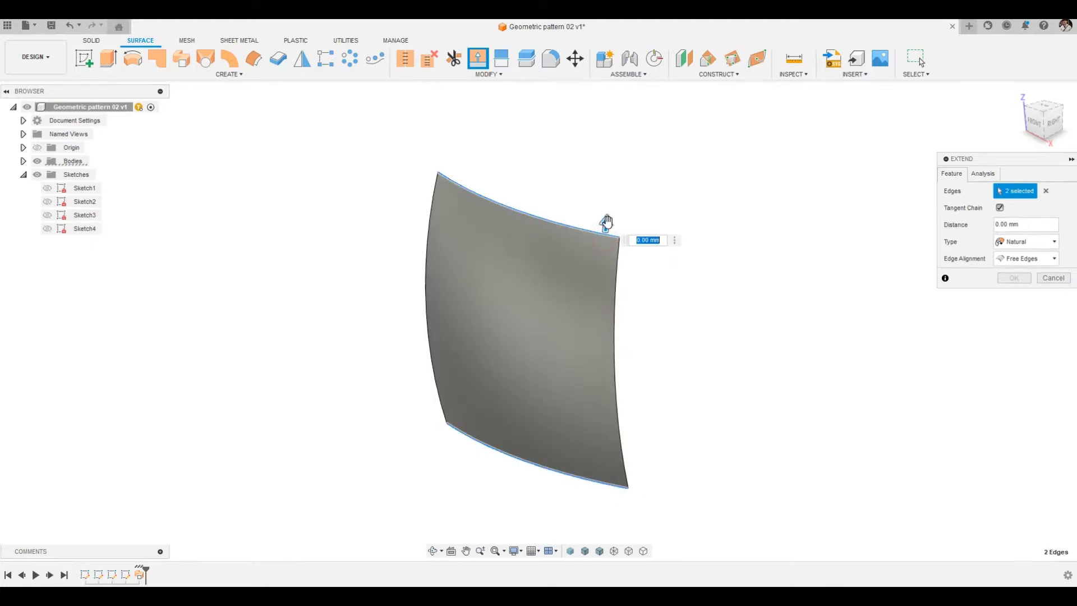
{"action": "left_click_drag", "start_coordinate": [608, 220], "coordinate": [613, 204]}
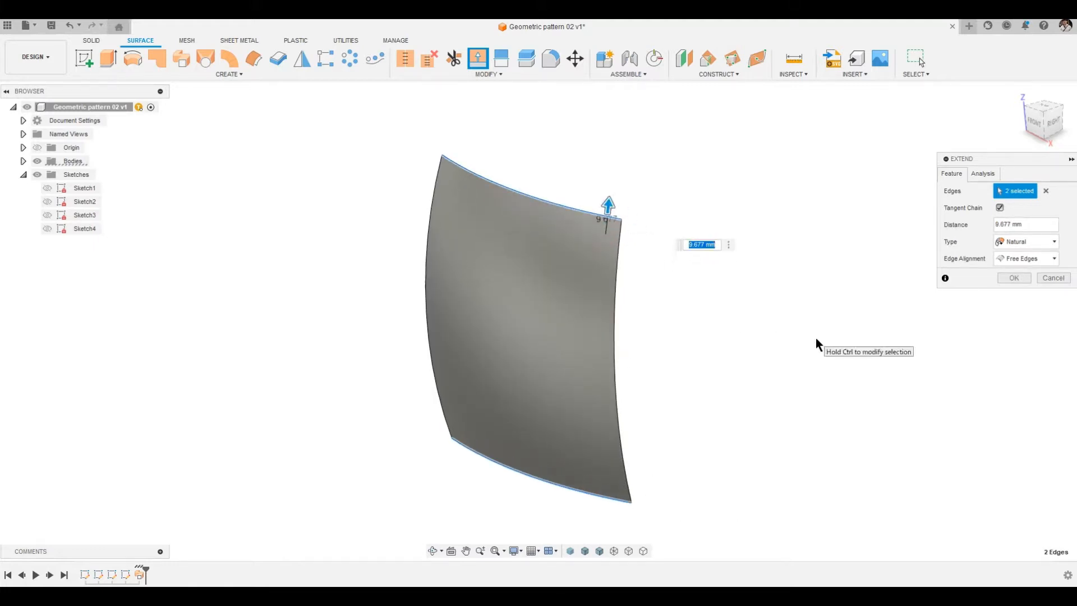
{"action": "type", "text": "5"}
{"action": "key", "text": "Return"}
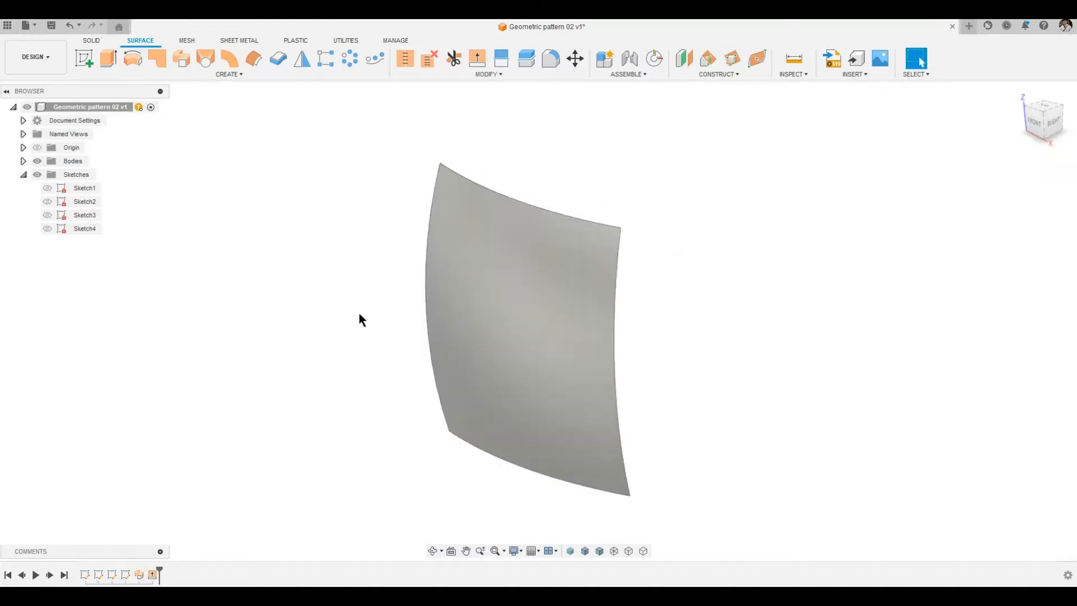
{"action": "left_click", "coordinate": [47, 202]}
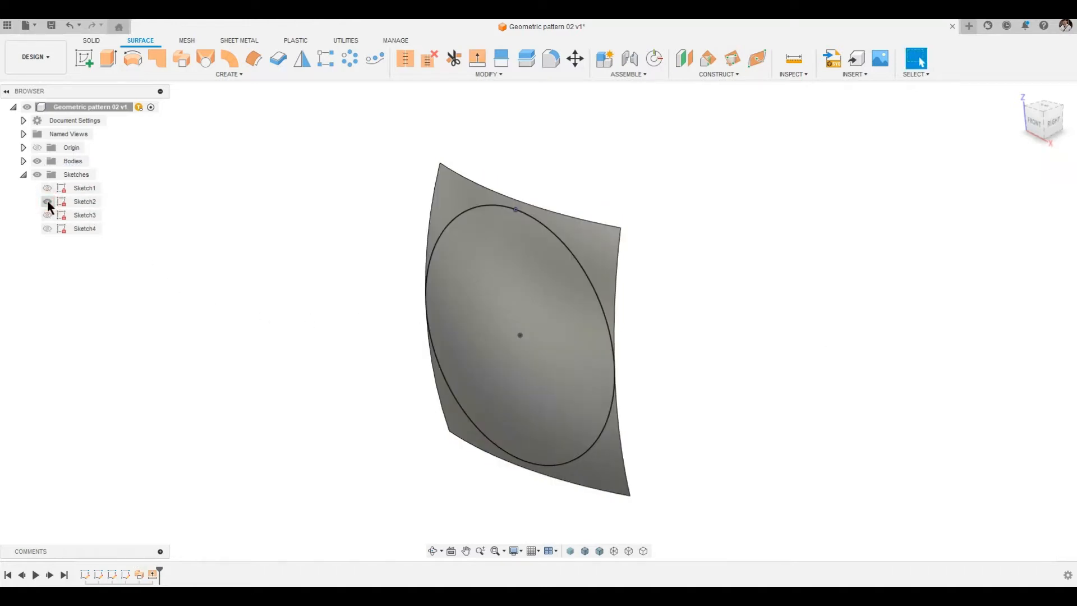
{"action": "left_click", "coordinate": [47, 200]}
Thicken the extended surface by -3 mm on one side as a new body
{"action": "mouse_move", "coordinate": [143, 228]}
{"action": "middle_mouse_down", "text": "shift"}
{"action": "mouse_move", "coordinate": [274, 275]}
{"action": "mouse_move", "coordinate": [194, 301]}
{"action": "mouse_move", "coordinate": [201, 286]}
{"action": "middle_mouse_up", "text": "shift"}
{"action": "left_click", "coordinate": [278, 58]}
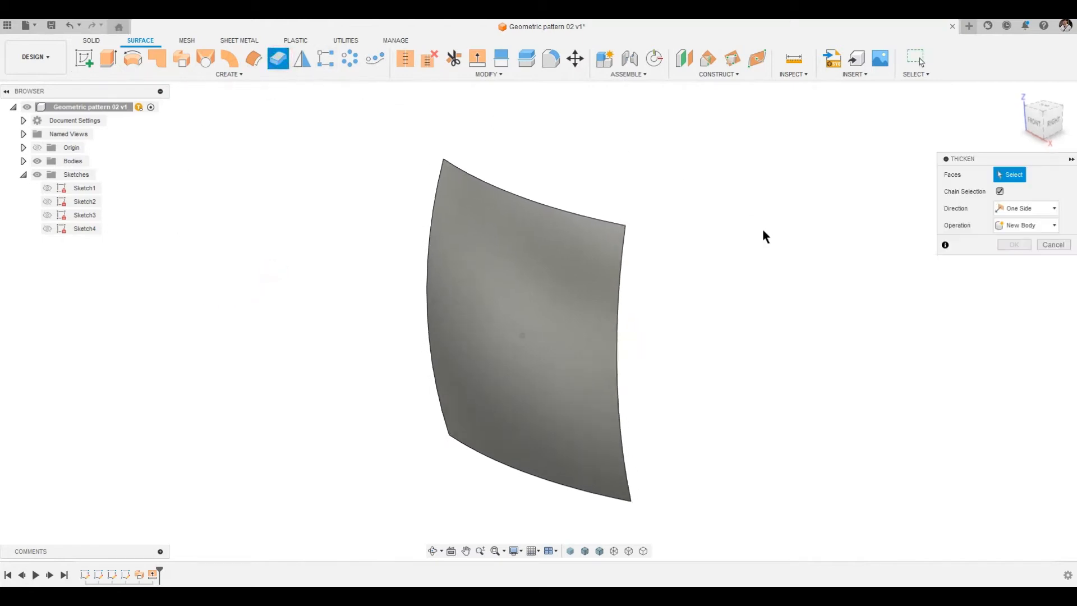
{"action": "middle_click_drag", "start_coordinate": [762, 228], "coordinate": [564, 315], "text": "shift"}
{"action": "left_click", "coordinate": [566, 315]}
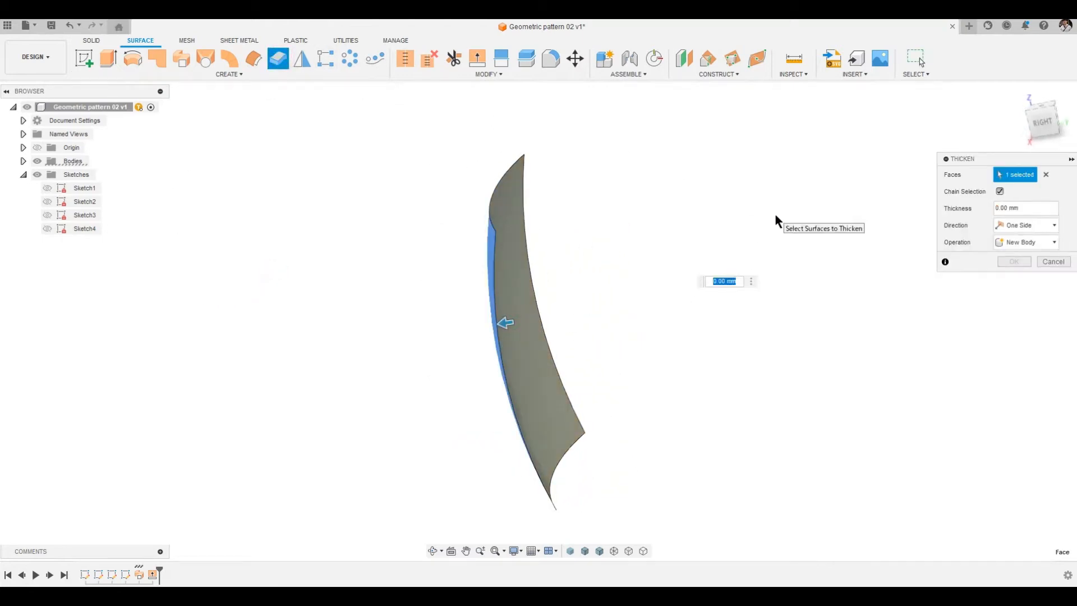
{"action": "type", "text": "-3"}
{"action": "key", "text": "Return"}
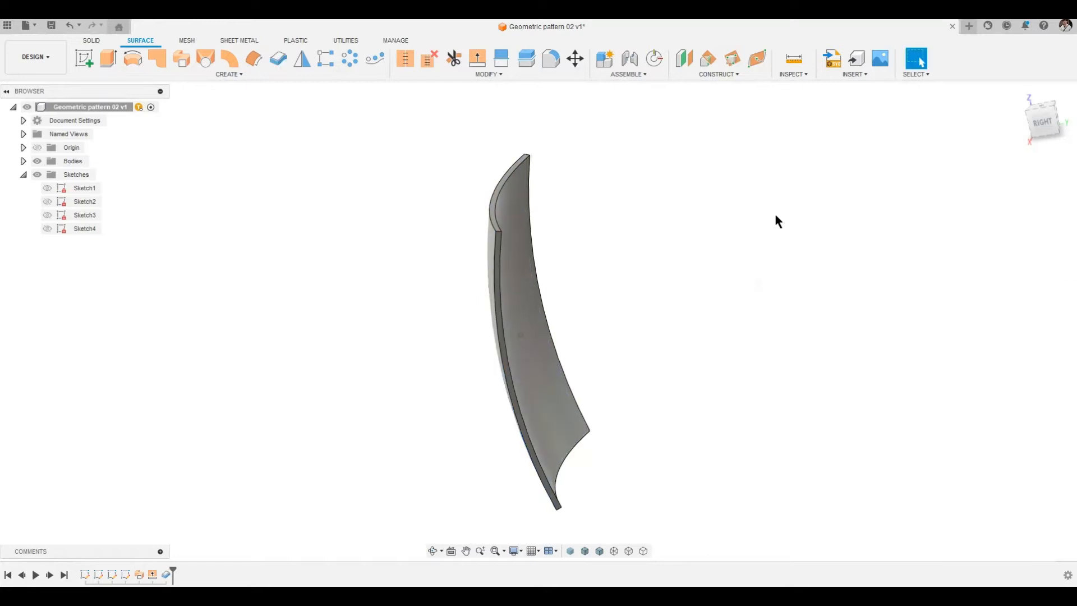
Show the hexagon sketch and remove the original surface body, keeping the thickened one
{"action": "key", "text": "F6"}
{"action": "left_click", "coordinate": [47, 188]}
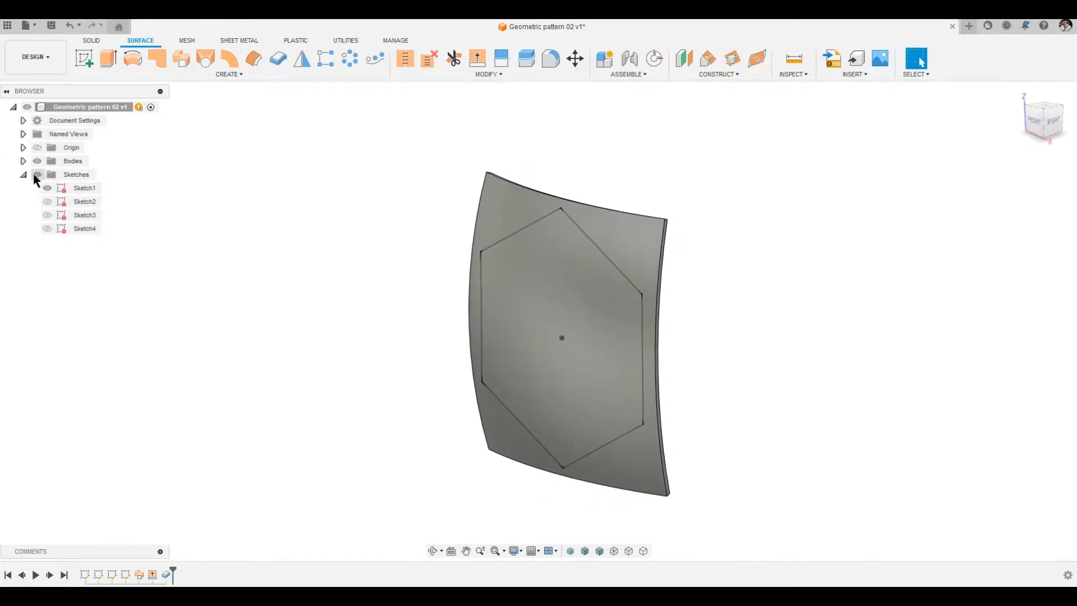
{"action": "left_click", "coordinate": [23, 161]}
{"action": "right_click", "coordinate": [84, 178]}
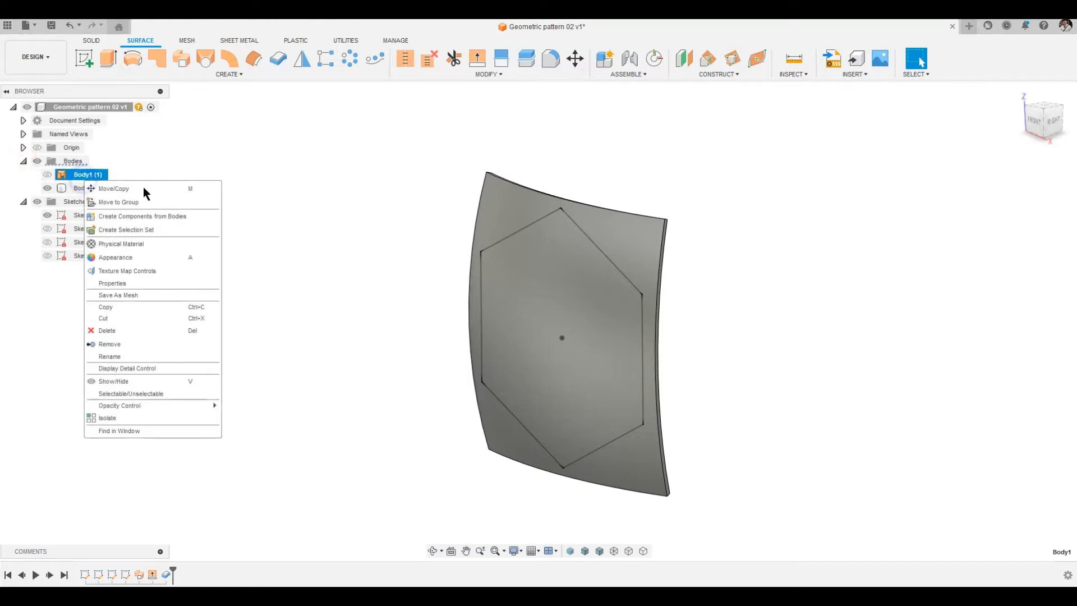
{"action": "left_click", "coordinate": [144, 343]}
Extrude the hexagon profile symmetrically about 67 mm per side with the Intersect operation to trim the thickened body to a hexagon
{"action": "left_click", "coordinate": [92, 40]}
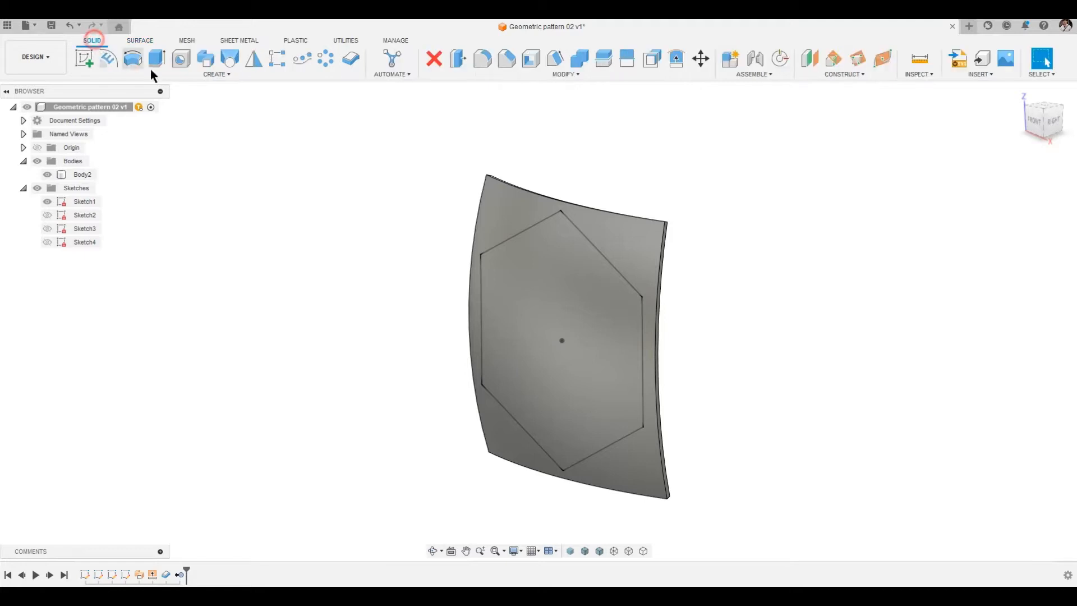
{"action": "left_click", "coordinate": [157, 58]}
{"action": "left_click", "coordinate": [559, 239]}
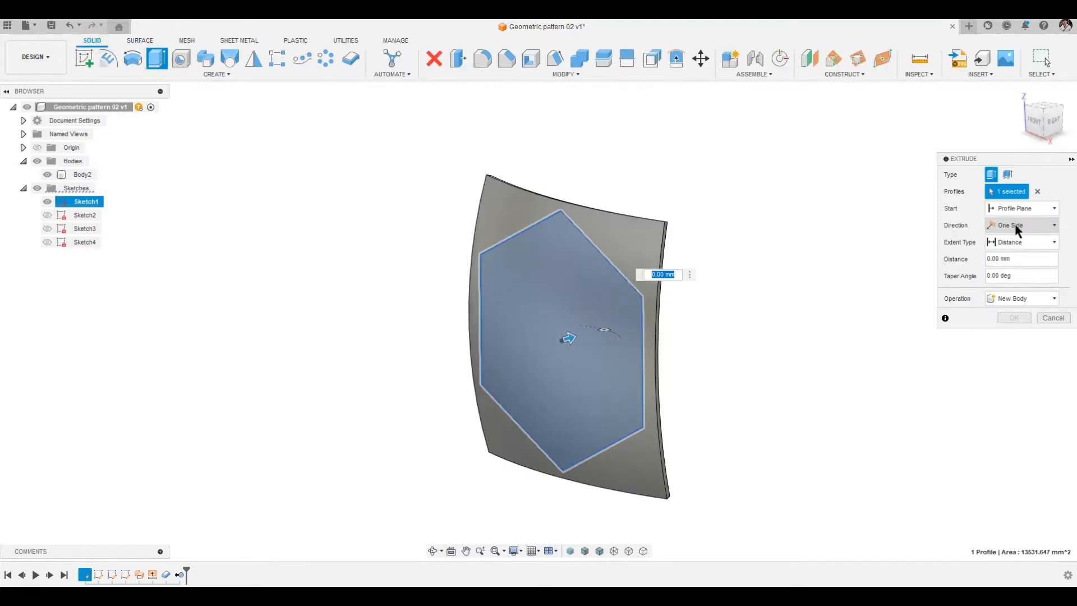
{"action": "left_click", "coordinate": [1015, 223]}
{"action": "left_click", "coordinate": [1013, 262]}
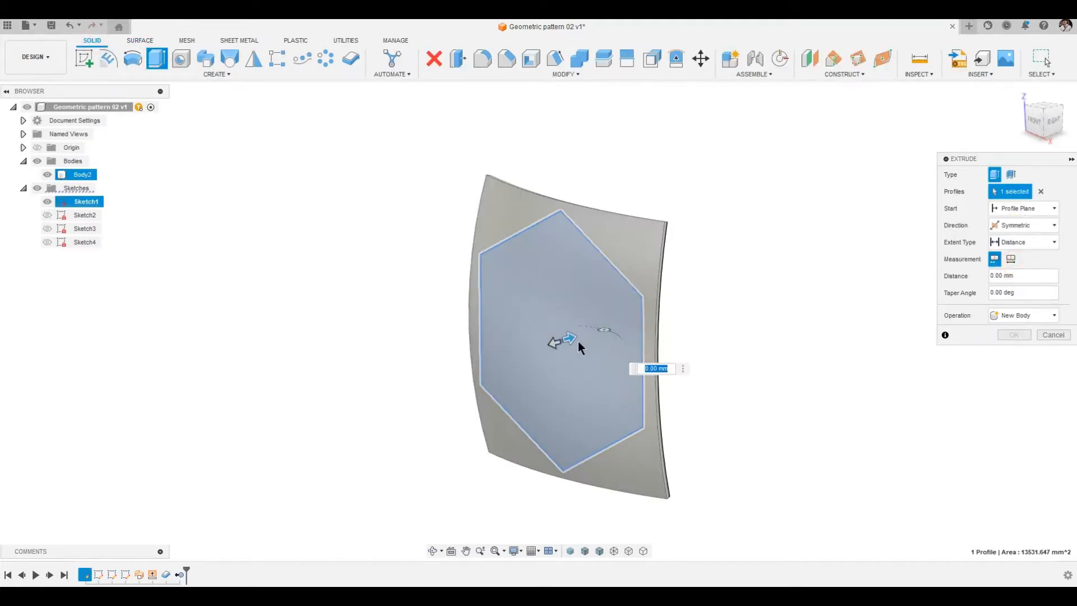
{"action": "left_click_drag", "start_coordinate": [571, 337], "coordinate": [662, 315]}
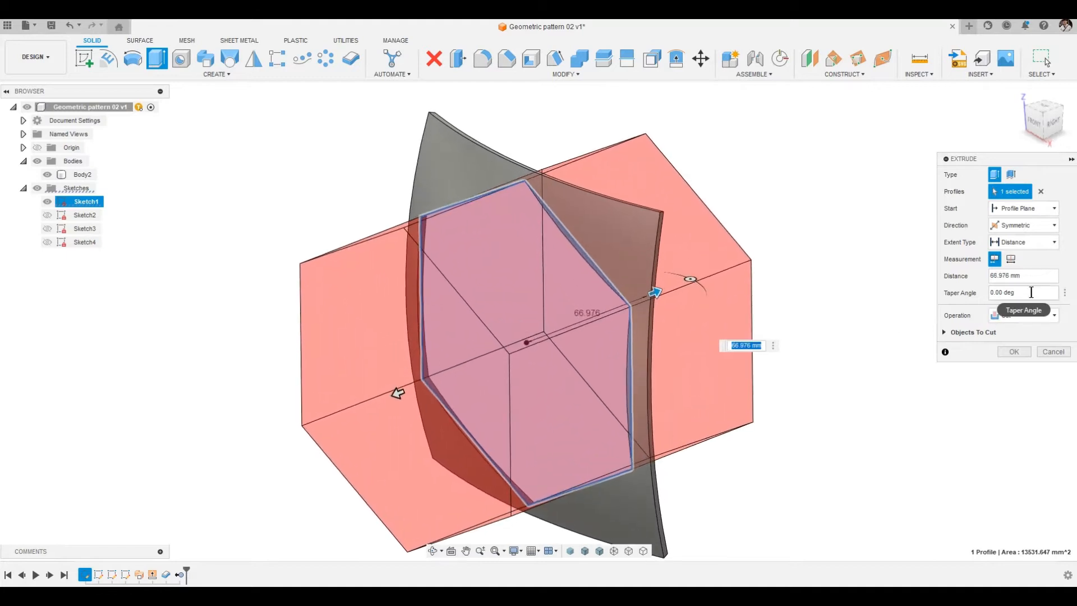
{"action": "left_click", "coordinate": [1028, 317]}
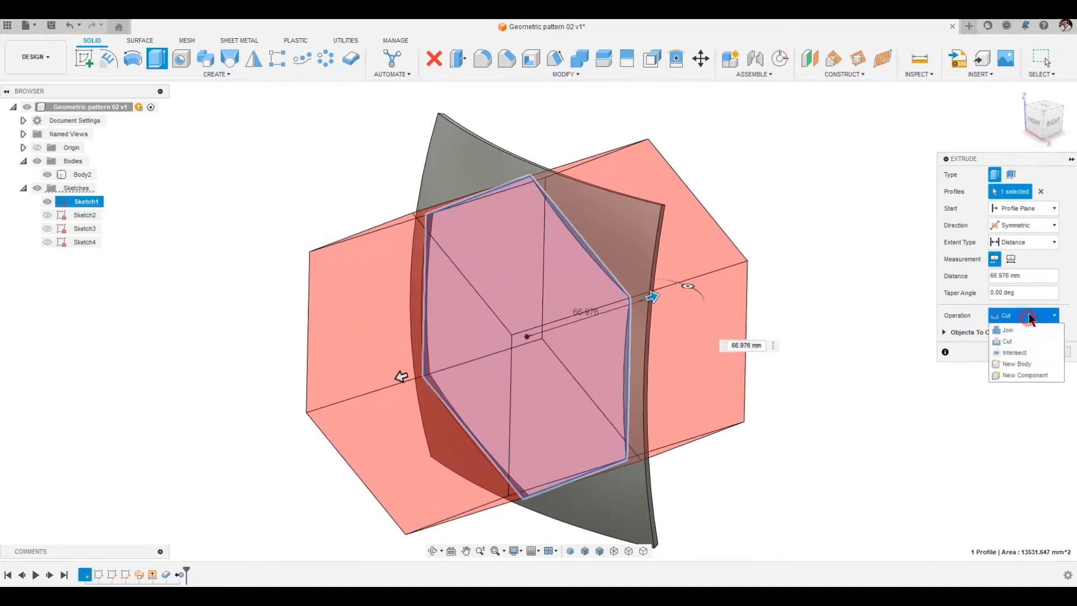
{"action": "left_click", "coordinate": [1029, 347]}
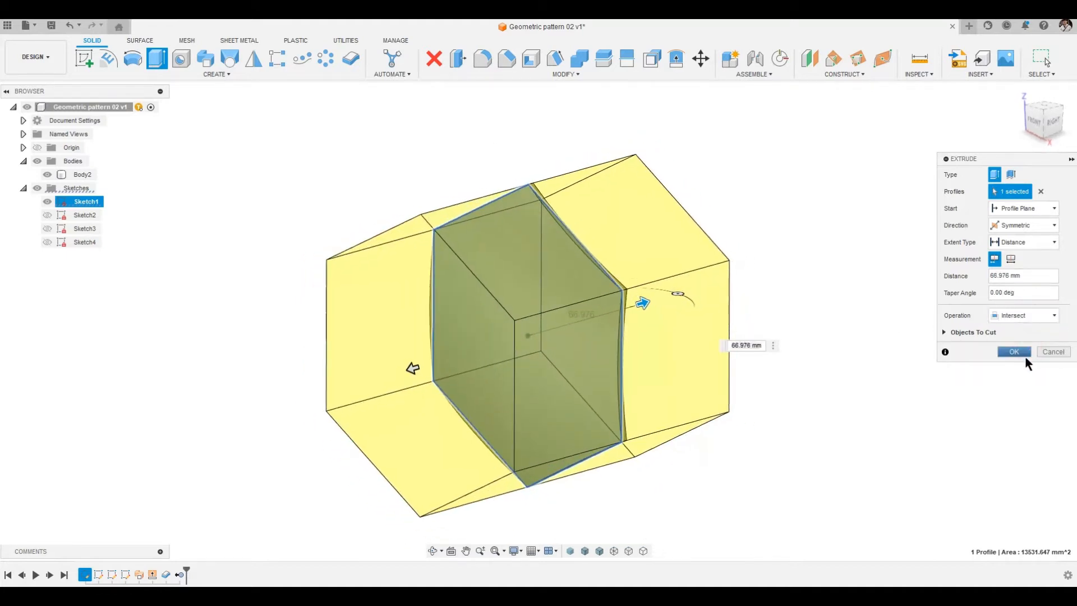
{"action": "left_click", "coordinate": [1025, 353]}
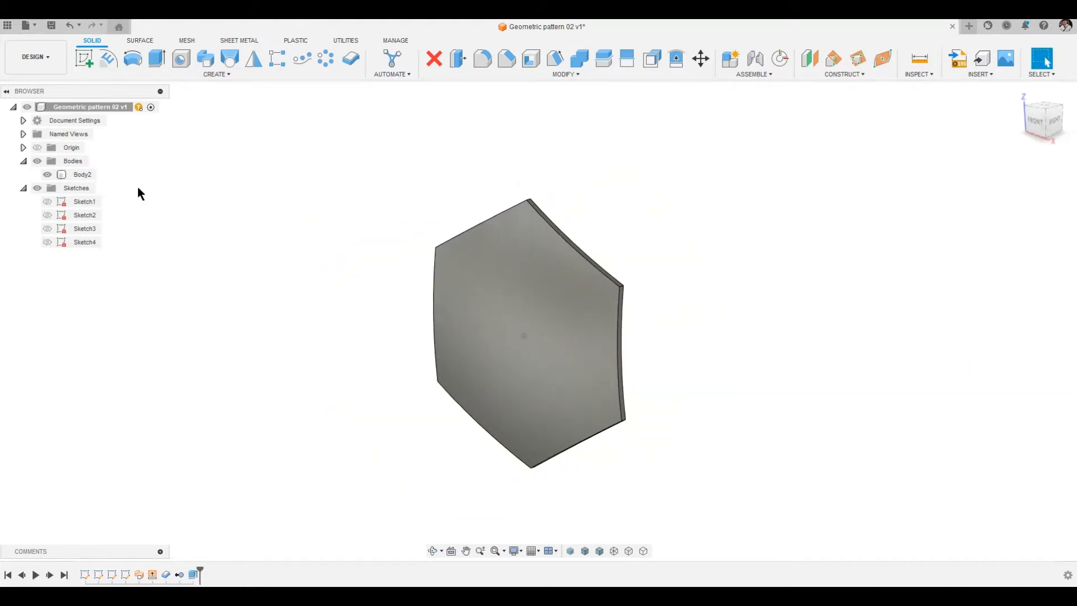
With the hexagon sketch shown, start a new sketch on the vertical XZ plane and hide the solid body
{"action": "left_click", "coordinate": [47, 215]}
{"action": "left_click", "coordinate": [47, 215]}
{"action": "left_click", "coordinate": [47, 201]}
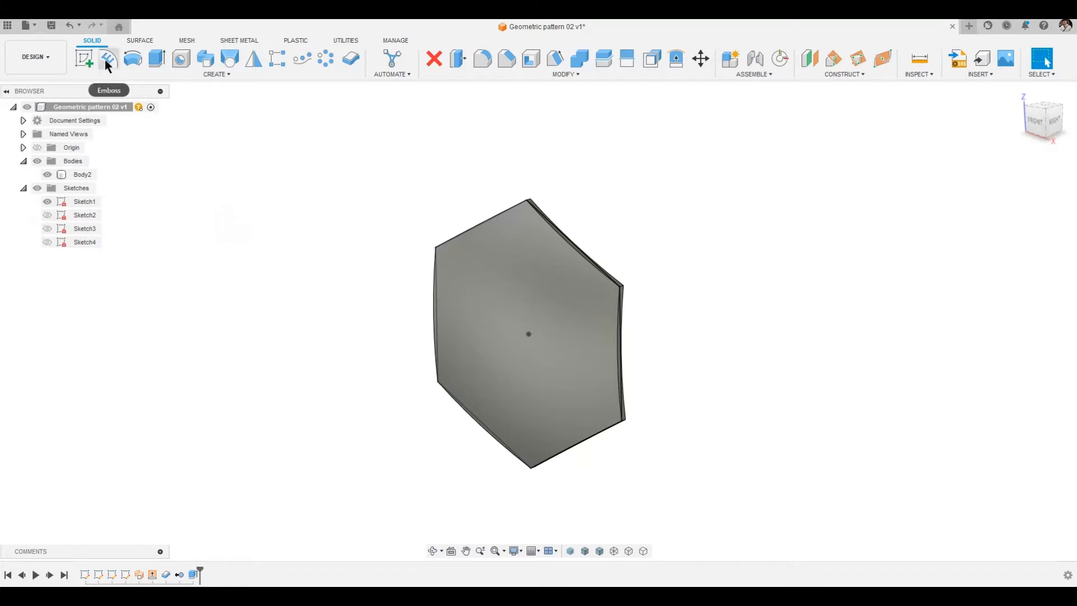
{"action": "left_click", "coordinate": [84, 59]}
{"action": "mouse_move", "coordinate": [617, 280]}
{"action": "middle_mouse_down", "text": "shift"}
{"action": "mouse_move", "coordinate": [749, 289]}
{"action": "mouse_move", "coordinate": [567, 345]}
{"action": "mouse_move", "coordinate": [511, 315]}
{"action": "middle_mouse_up", "text": "shift"}
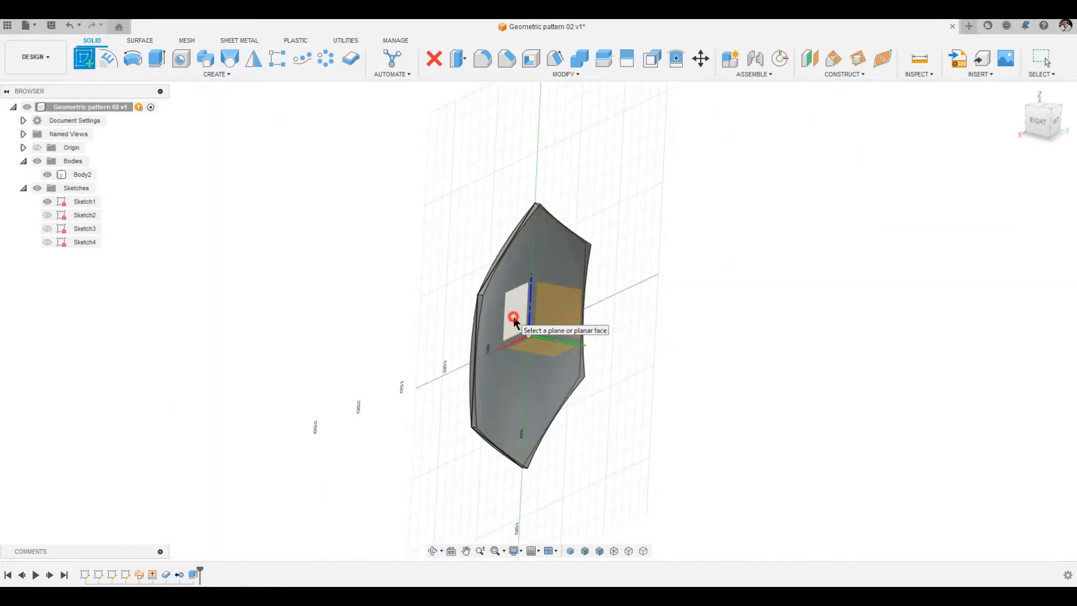
{"action": "left_click", "coordinate": [514, 320]}
{"action": "left_click", "coordinate": [47, 175]}
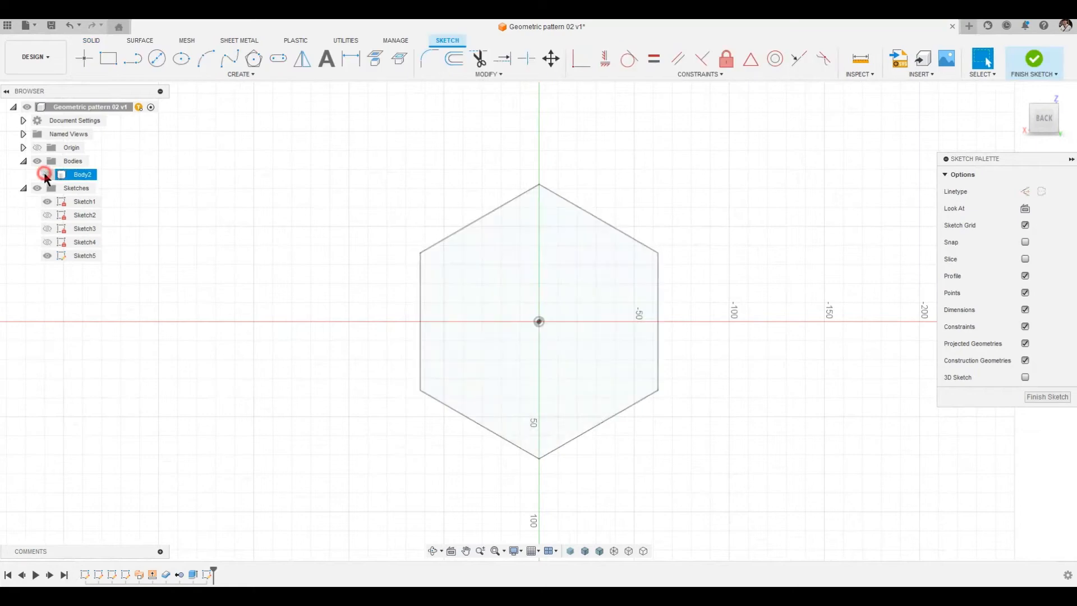
Draw a circle centred on the hexagon's bottom vertex and dimension its diameter as 100 mm
{"action": "left_click", "coordinate": [157, 58]}
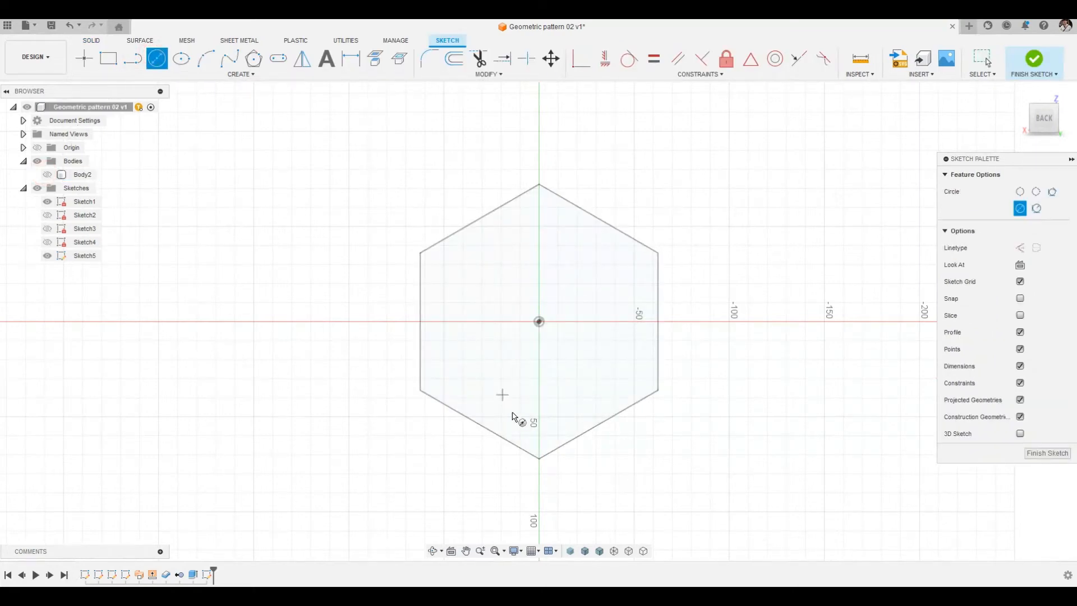
{"action": "left_click", "coordinate": [537, 459]}
{"action": "left_click", "coordinate": [631, 456]}
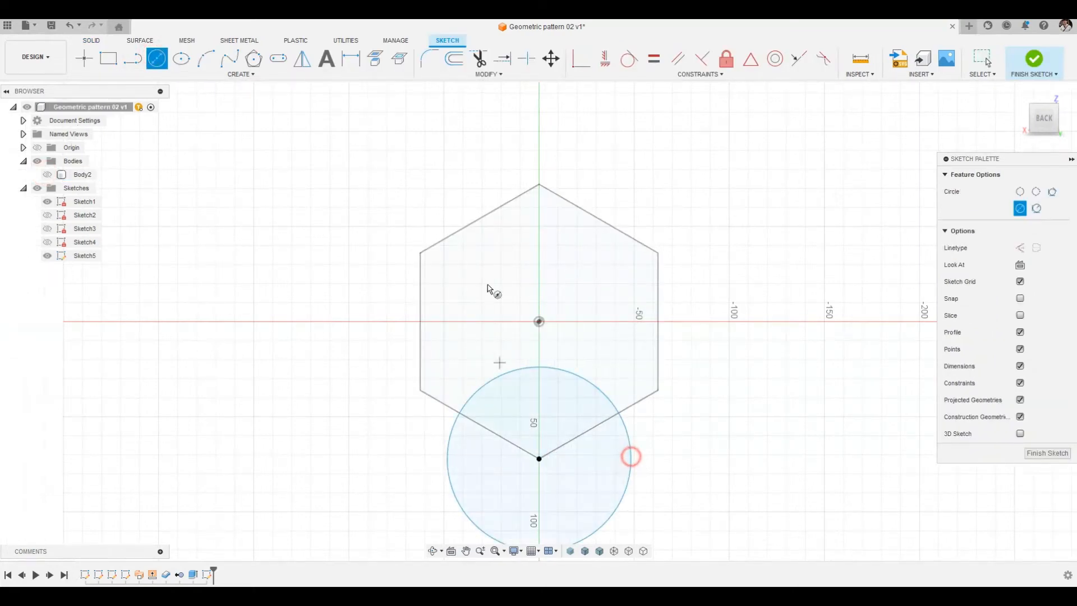
{"action": "left_click", "coordinate": [359, 57]}
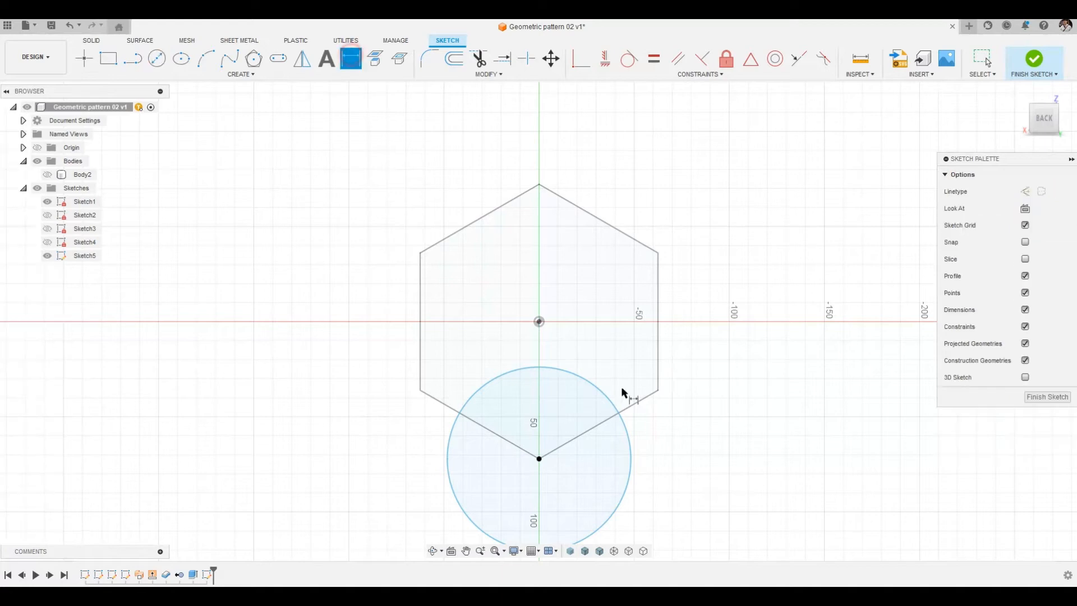
{"action": "left_click", "coordinate": [627, 433]}
{"action": "type", "text": "100"}
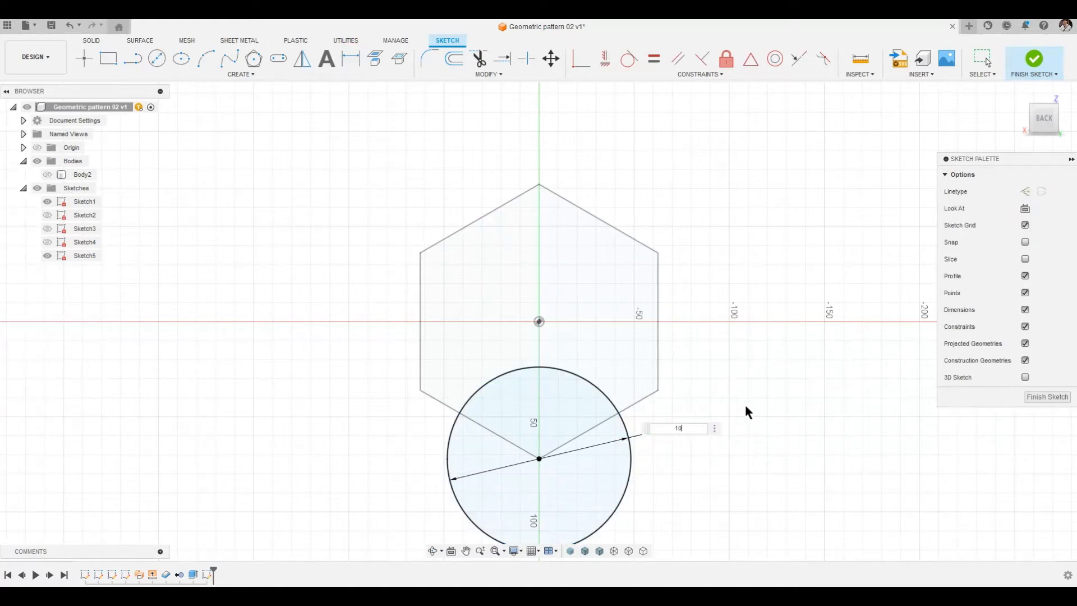
{"action": "key", "text": "Return"}
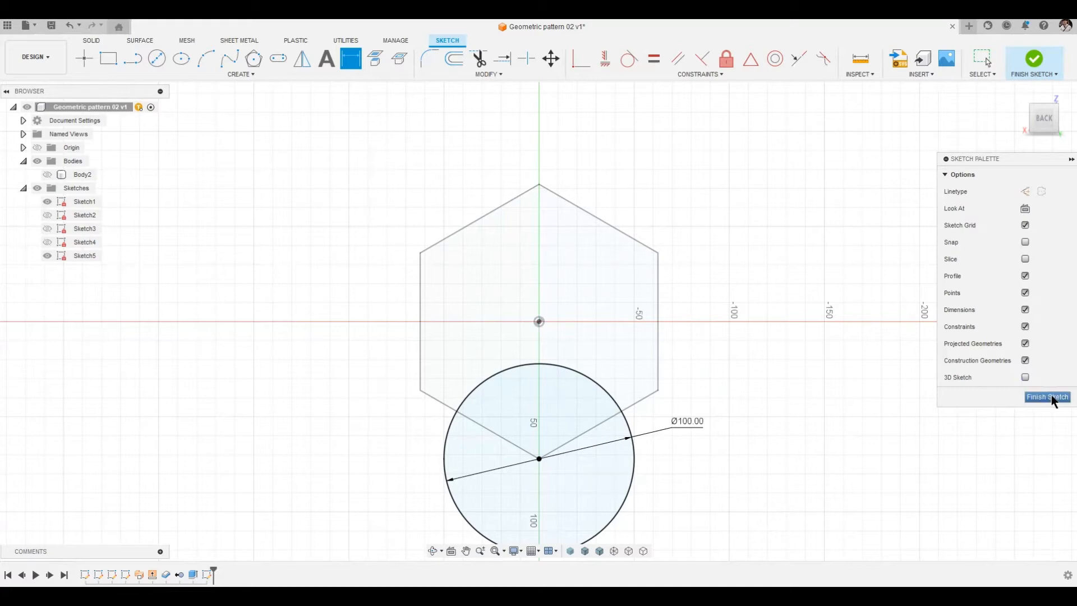
Finish the circle sketch, and show the curved solid body in place of the hexagon sketch
{"action": "left_click", "coordinate": [1047, 397]}
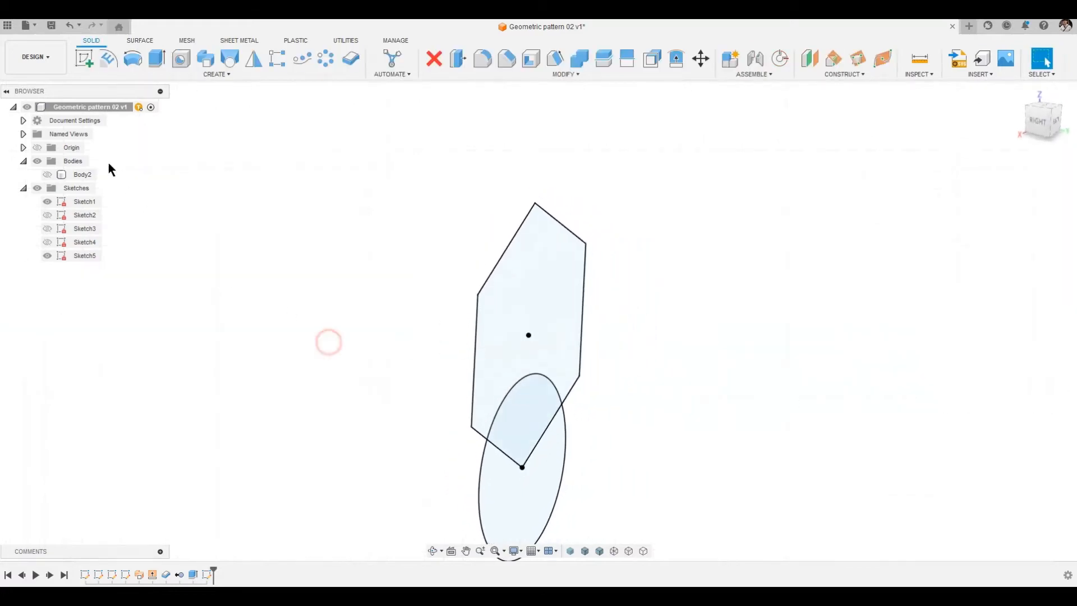
{"action": "left_click", "coordinate": [47, 175]}
{"action": "left_click", "coordinate": [47, 202]}
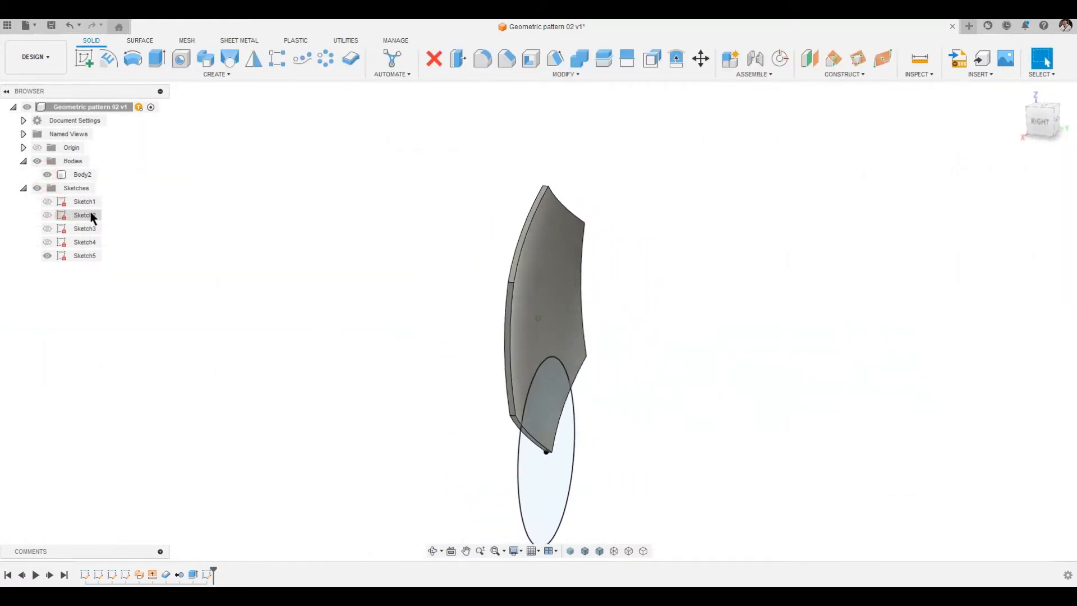
Extrude the 100 mm circle symmetrically through the hexagonal body to cut a round notch at its bottom vertex
{"action": "left_click", "coordinate": [156, 63]}
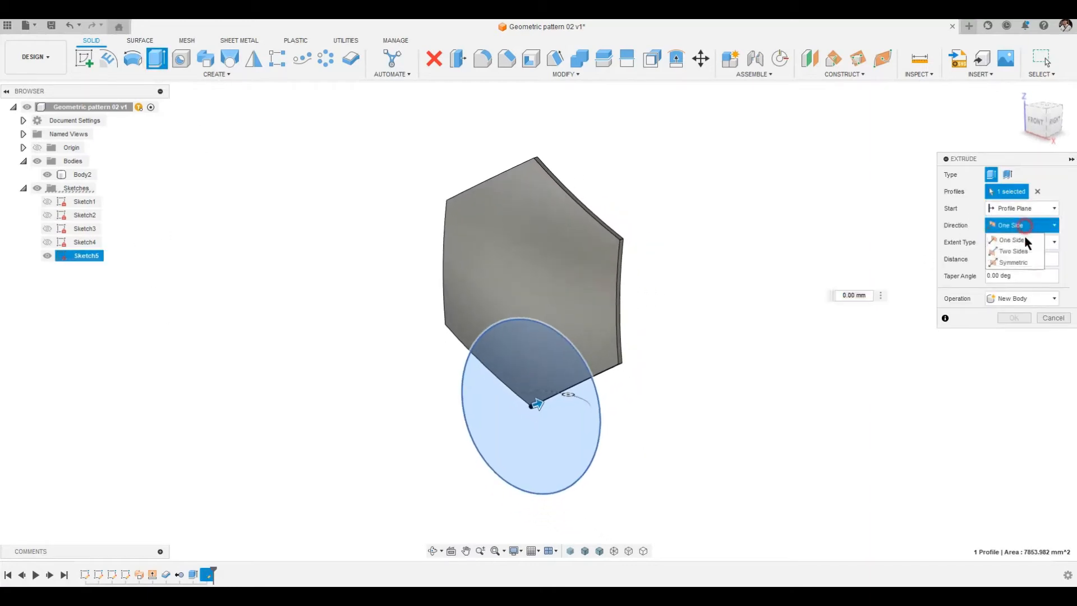
{"action": "left_click", "coordinate": [1012, 263]}
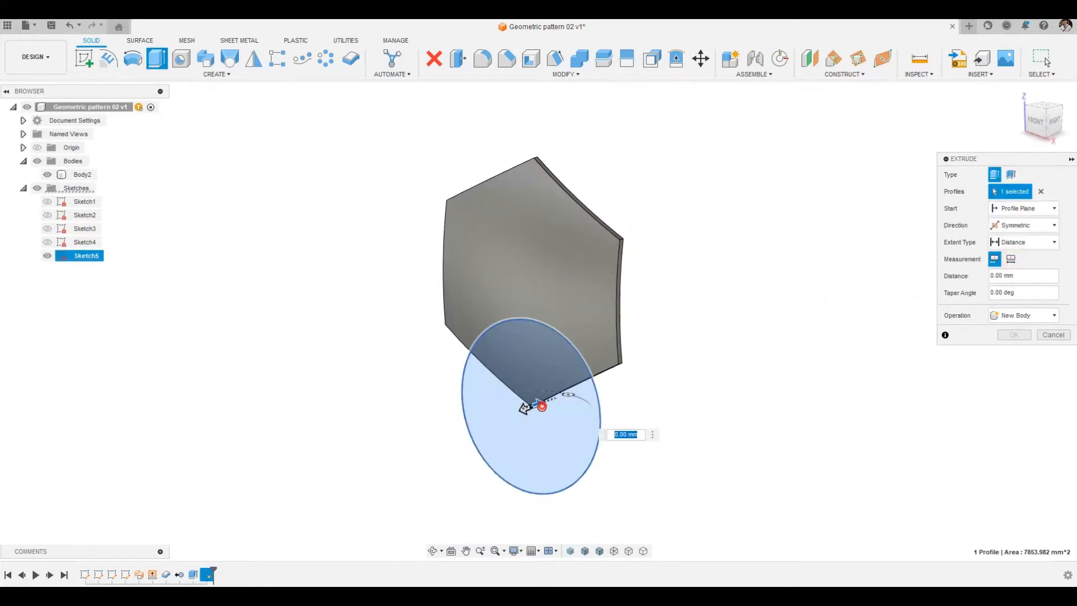
{"action": "left_click_drag", "start_coordinate": [540, 405], "coordinate": [651, 367]}
{"action": "left_click", "coordinate": [1021, 353]}
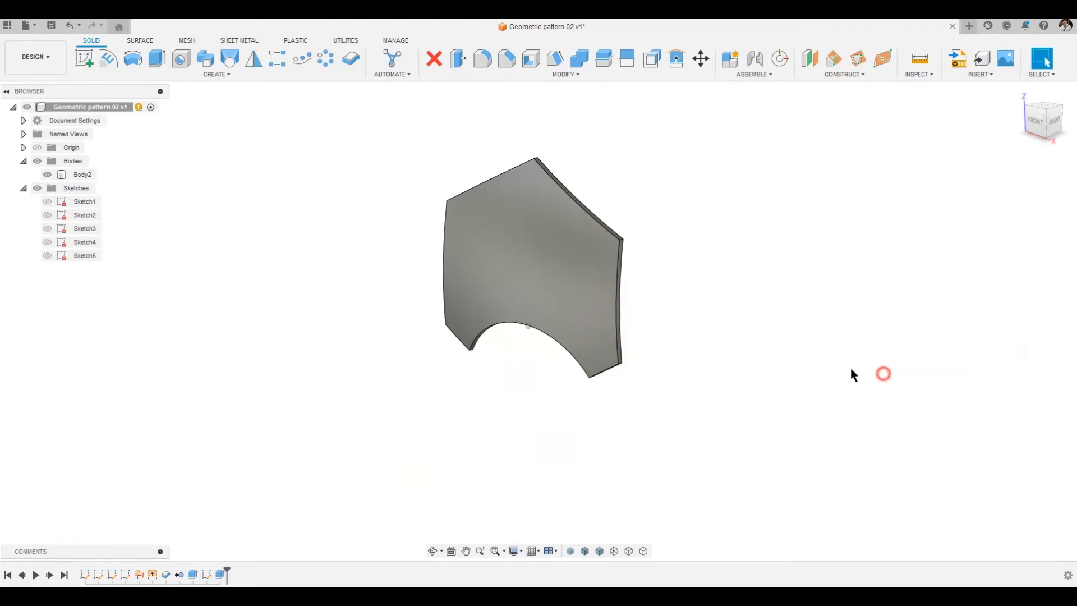
Circular-pattern the circular cut feature around the Y axis to give three evenly spaced cutouts in the body
{"action": "left_click", "coordinate": [326, 59]}
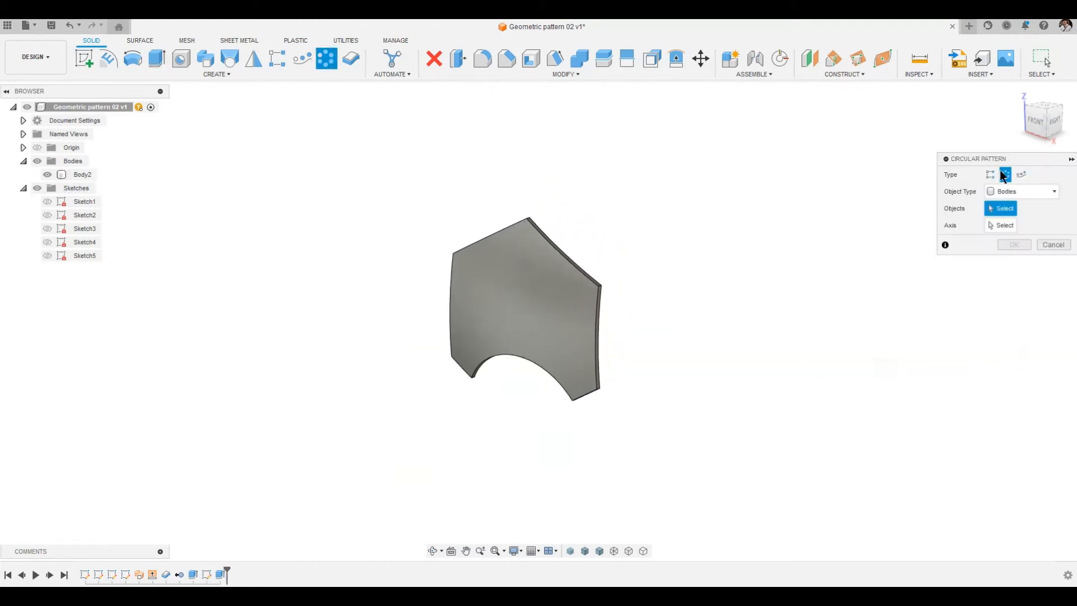
{"action": "left_click", "coordinate": [1036, 188]}
{"action": "left_click", "coordinate": [1007, 224]}
{"action": "left_click", "coordinate": [225, 578]}
{"action": "left_click", "coordinate": [1012, 227]}
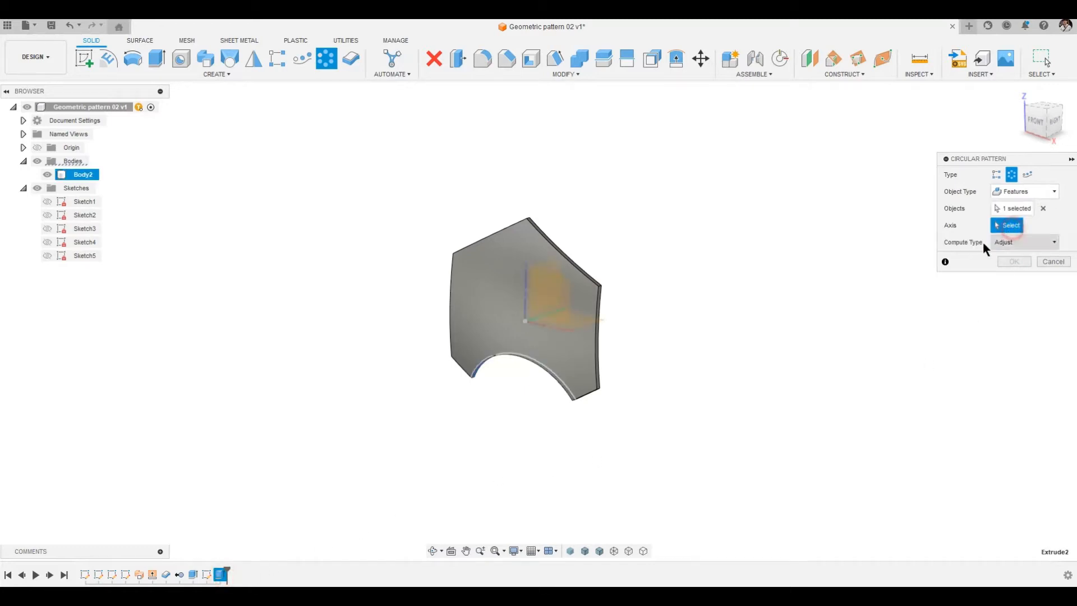
{"action": "middle_click_drag", "start_coordinate": [983, 241], "coordinate": [553, 333], "text": "shift"}
{"action": "left_click", "coordinate": [553, 333]}
{"action": "middle_click_drag", "start_coordinate": [799, 343], "coordinate": [773, 312], "text": "shift"}
{"action": "left_click", "coordinate": [1015, 314]}
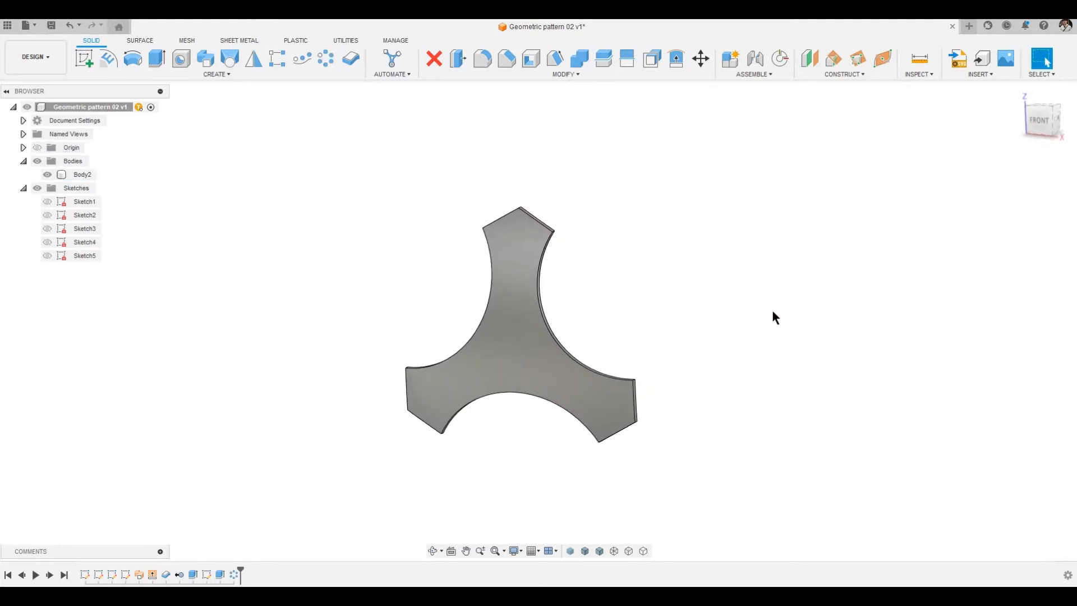
With the hexagon sketch shown, copy the body point to point from the hexagon's centre to its upper-right vertex, and hide the sketch
{"action": "left_click", "coordinate": [47, 201]}
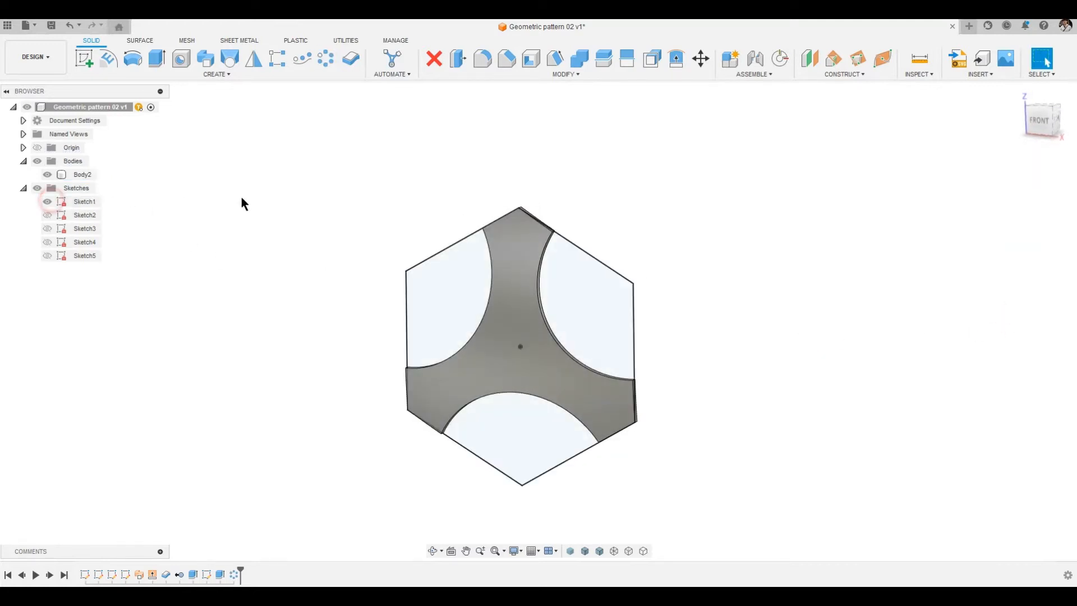
{"action": "left_click", "coordinate": [278, 195]}
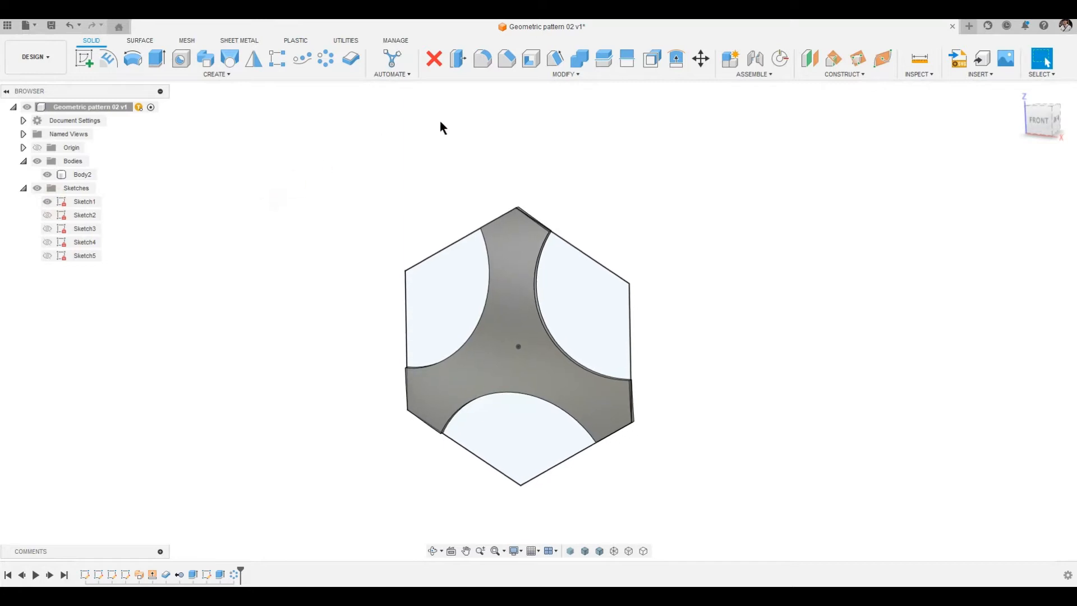
{"action": "left_click", "coordinate": [696, 60]}
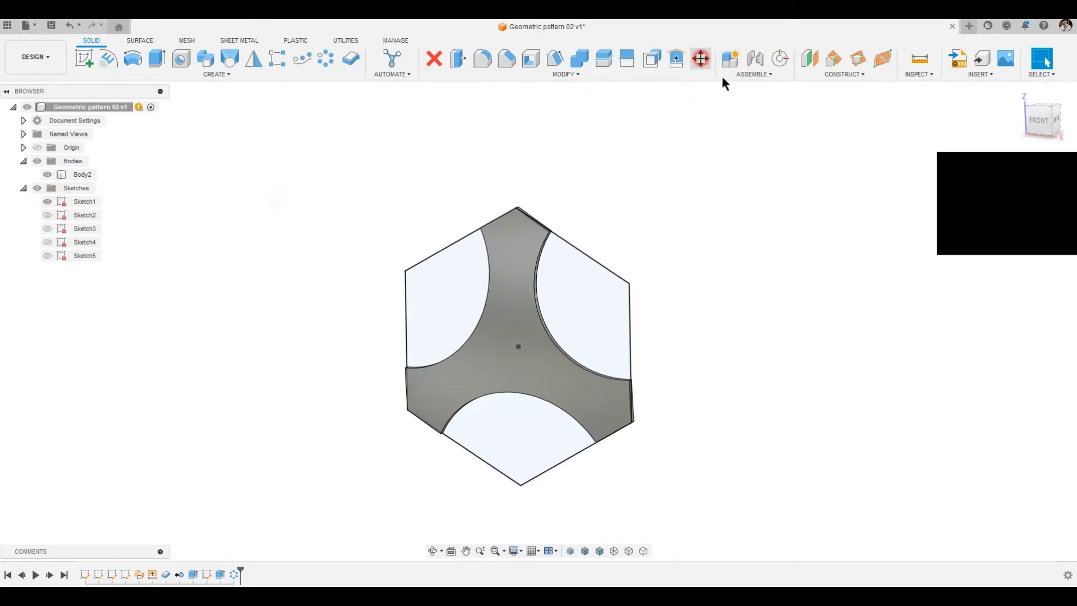
{"action": "left_click", "coordinate": [543, 371]}
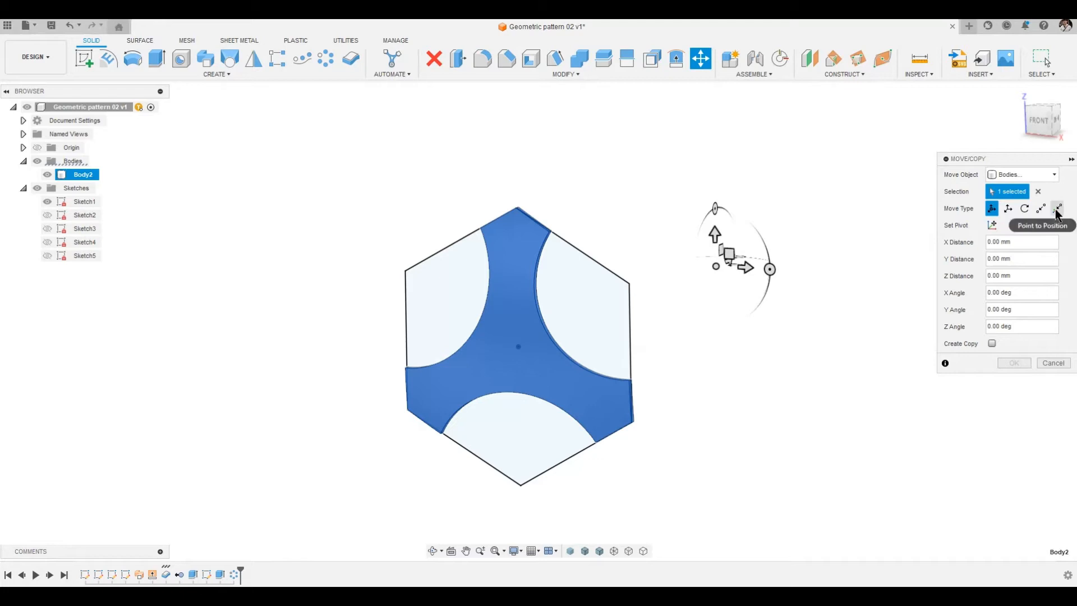
{"action": "left_click", "coordinate": [1041, 209]}
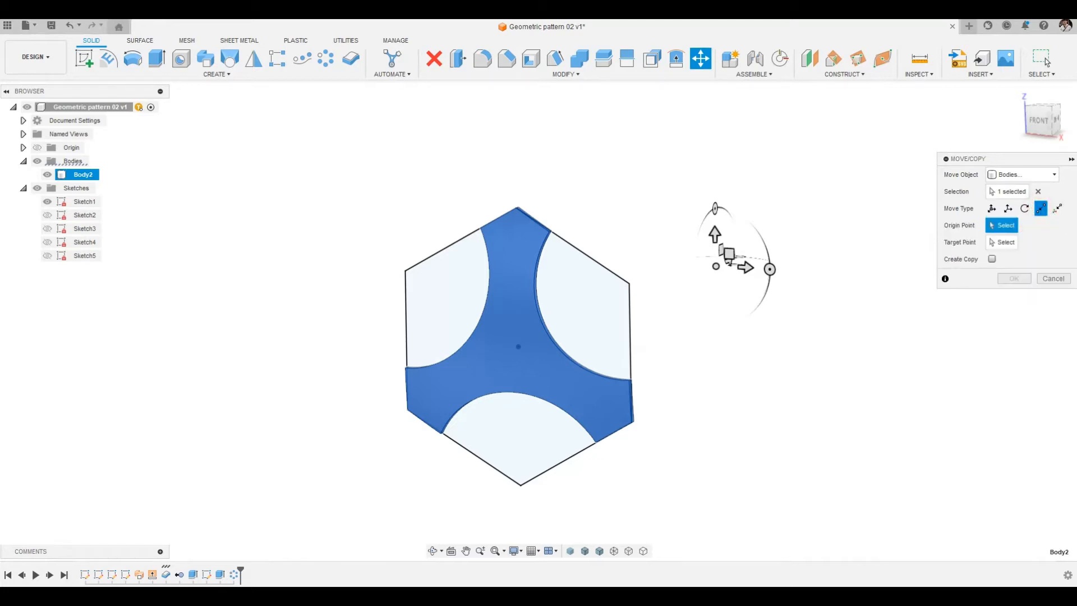
{"action": "left_click", "coordinate": [518, 347]}
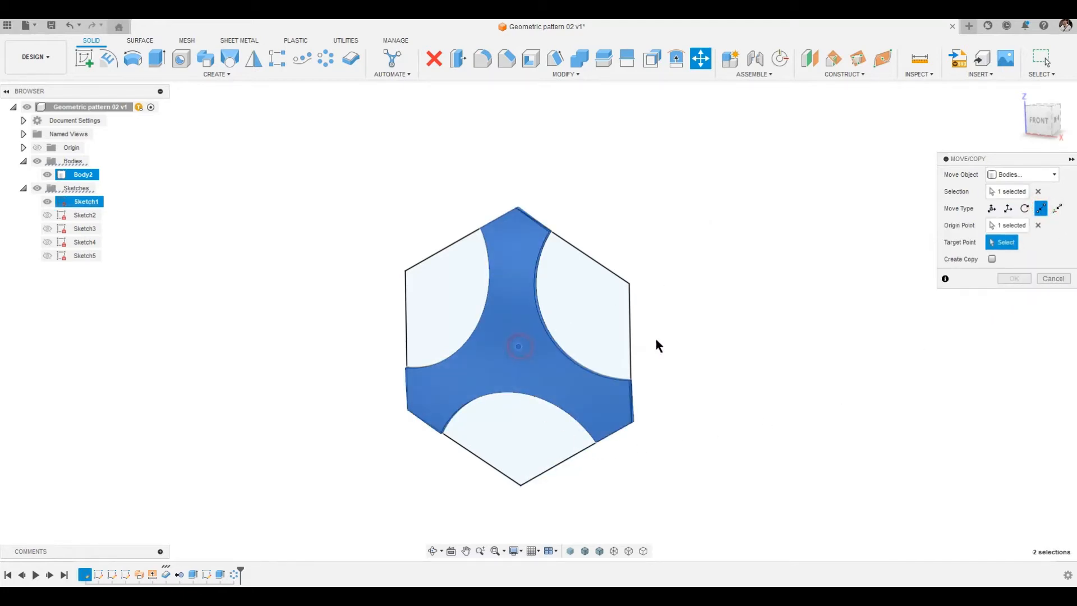
{"action": "left_click", "coordinate": [992, 259]}
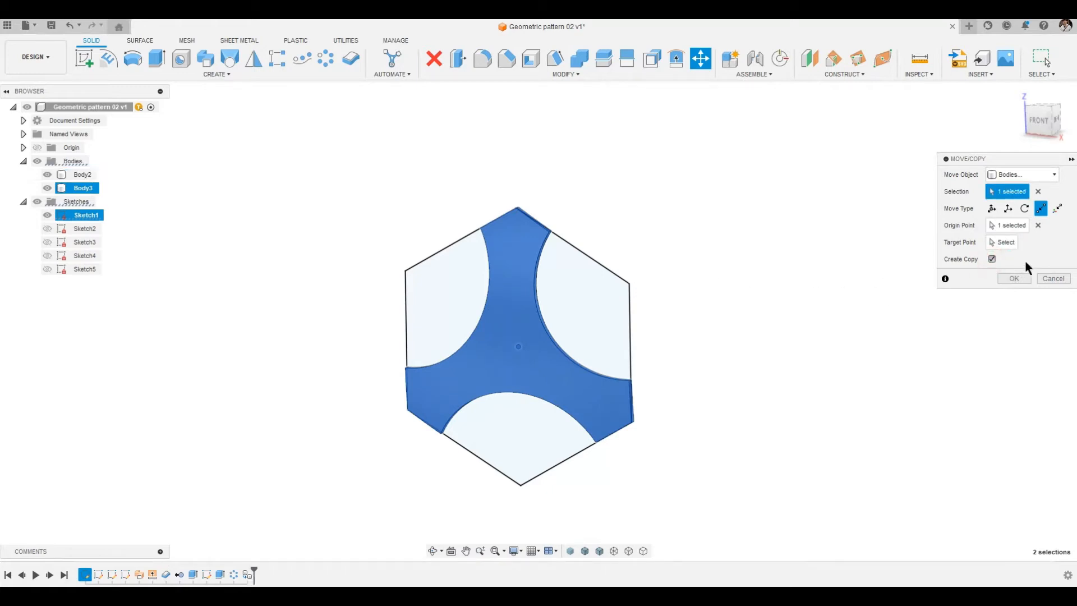
{"action": "left_click", "coordinate": [1006, 248]}
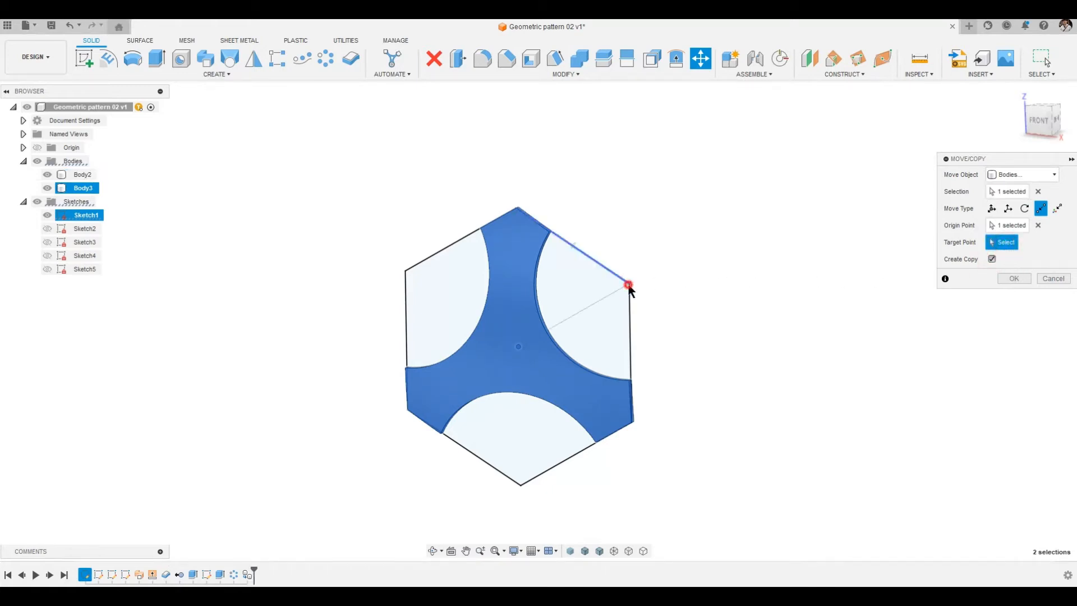
{"action": "left_click", "coordinate": [626, 284]}
{"action": "left_click", "coordinate": [1013, 279]}
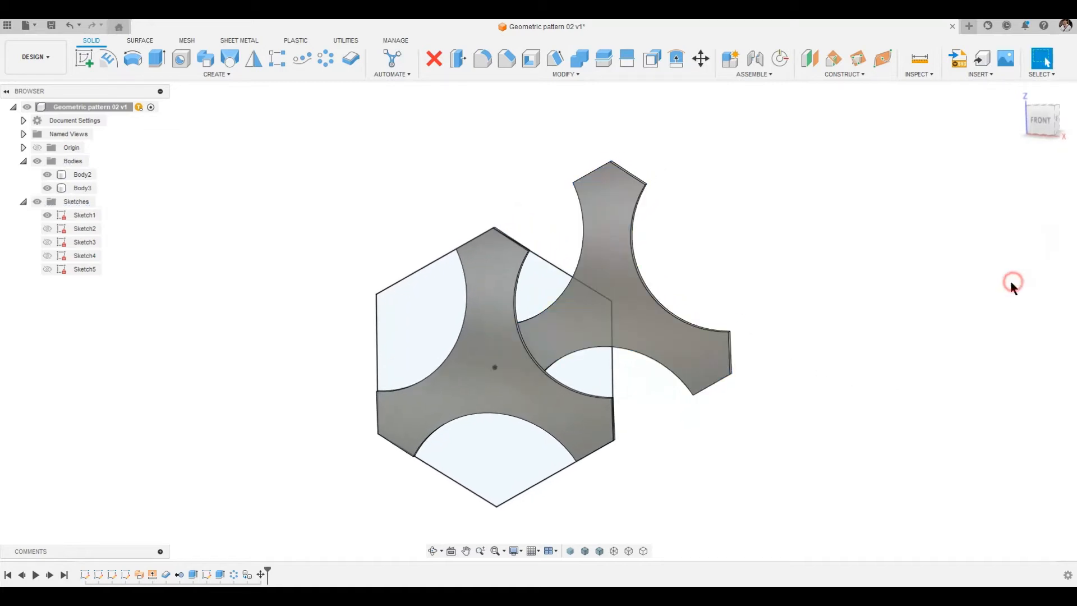
{"action": "left_click", "coordinate": [54, 215]}
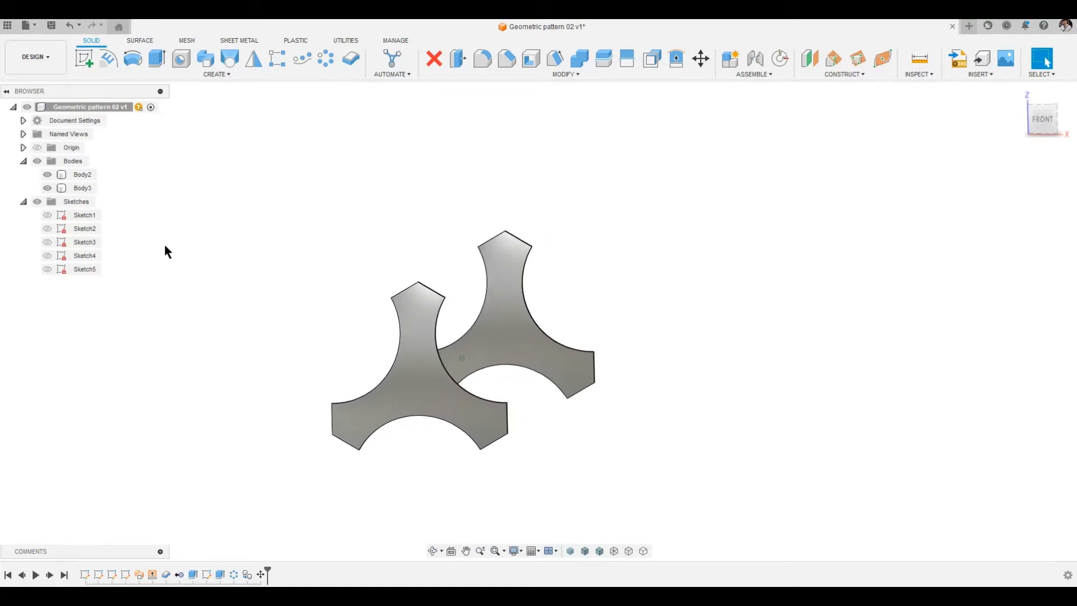
Set up a rectangular pattern of both three-armed bodies along the X and Z axes with Spacing distribution
{"action": "left_click", "coordinate": [271, 65]}
{"action": "left_click", "coordinate": [403, 367]}
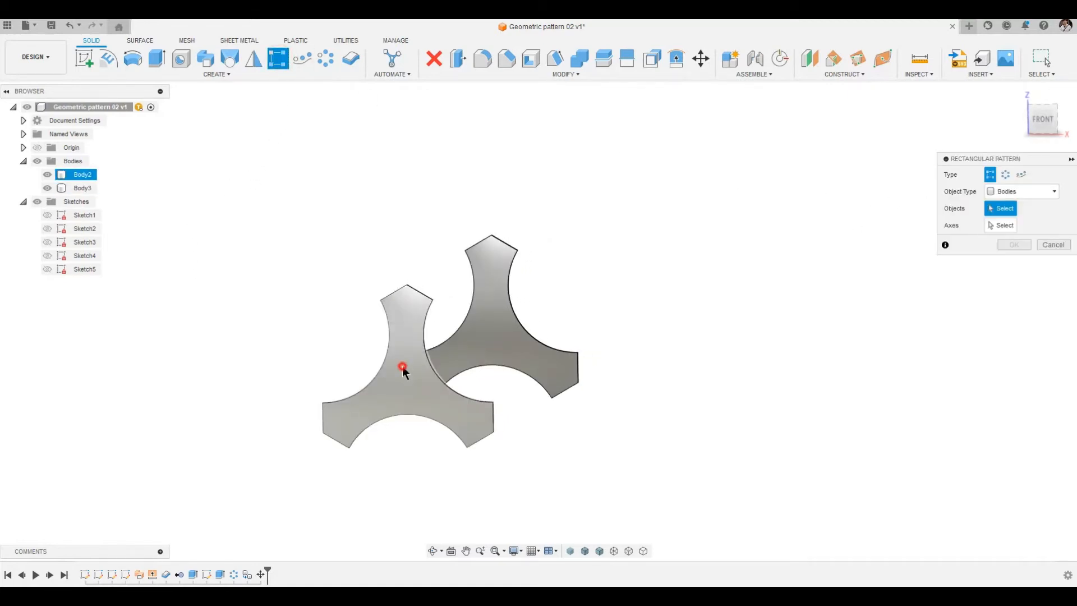
{"action": "left_click", "coordinate": [510, 336]}
{"action": "left_click", "coordinate": [996, 229]}
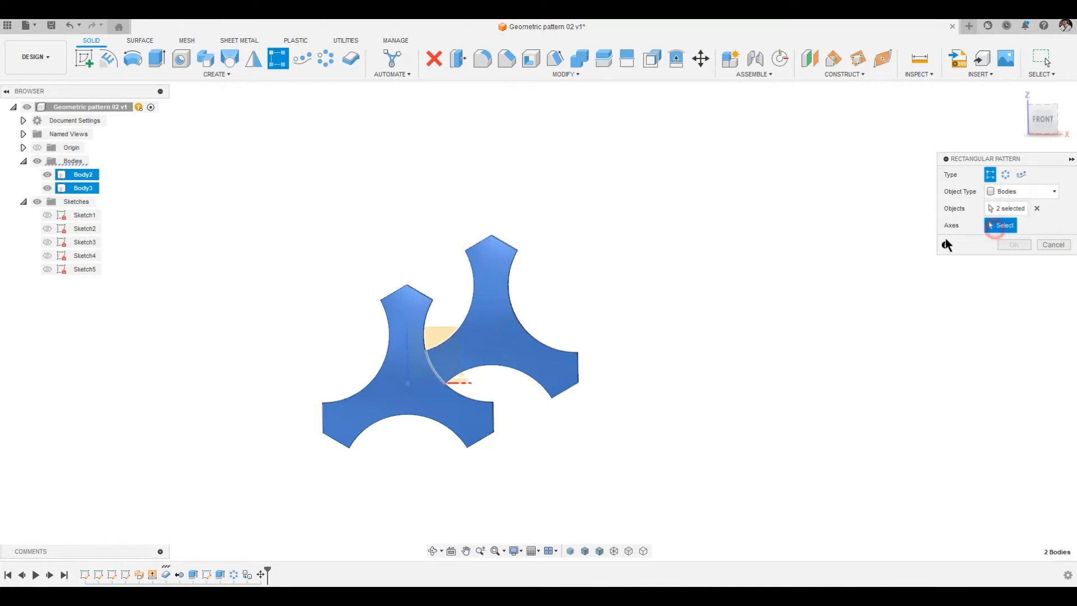
{"action": "left_click", "coordinate": [461, 387]}
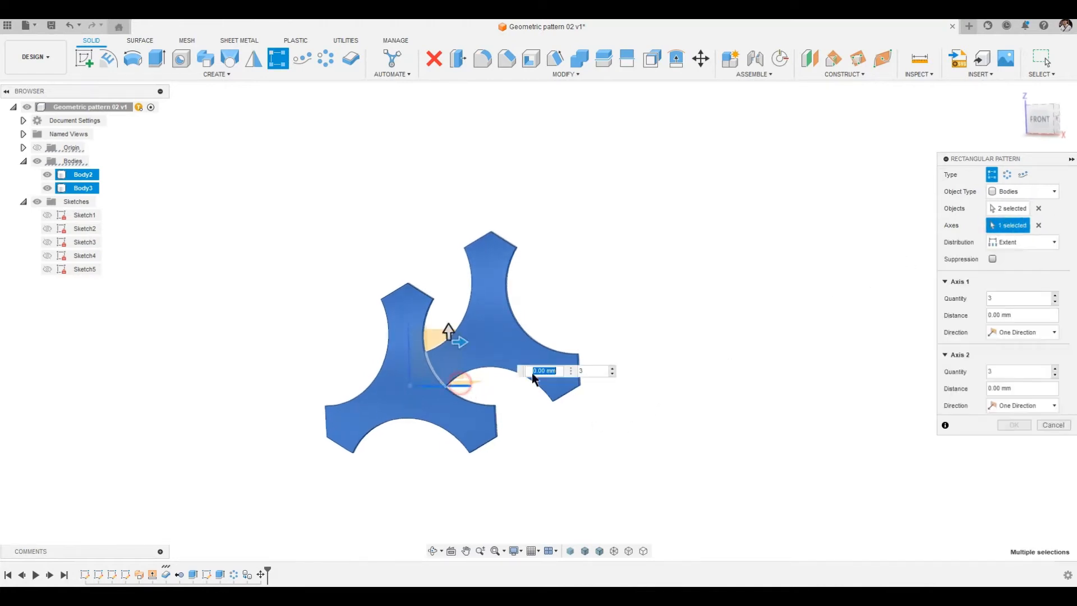
{"action": "middle_click_drag", "start_coordinate": [461, 389], "coordinate": [471, 359], "text": "shift"}
{"action": "left_click", "coordinate": [471, 354]}
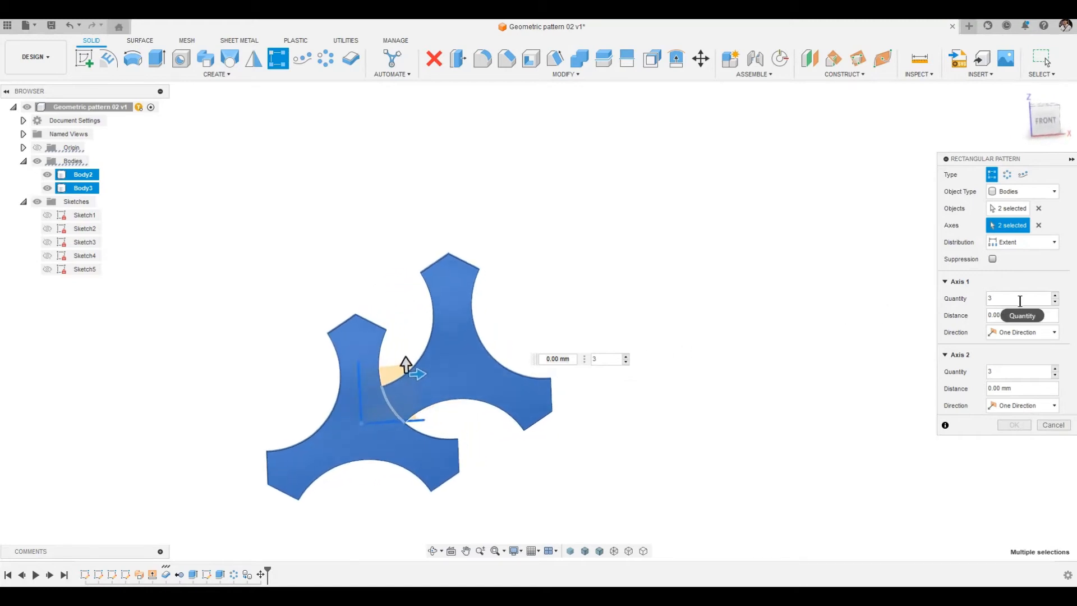
{"action": "left_click", "coordinate": [1038, 242]}
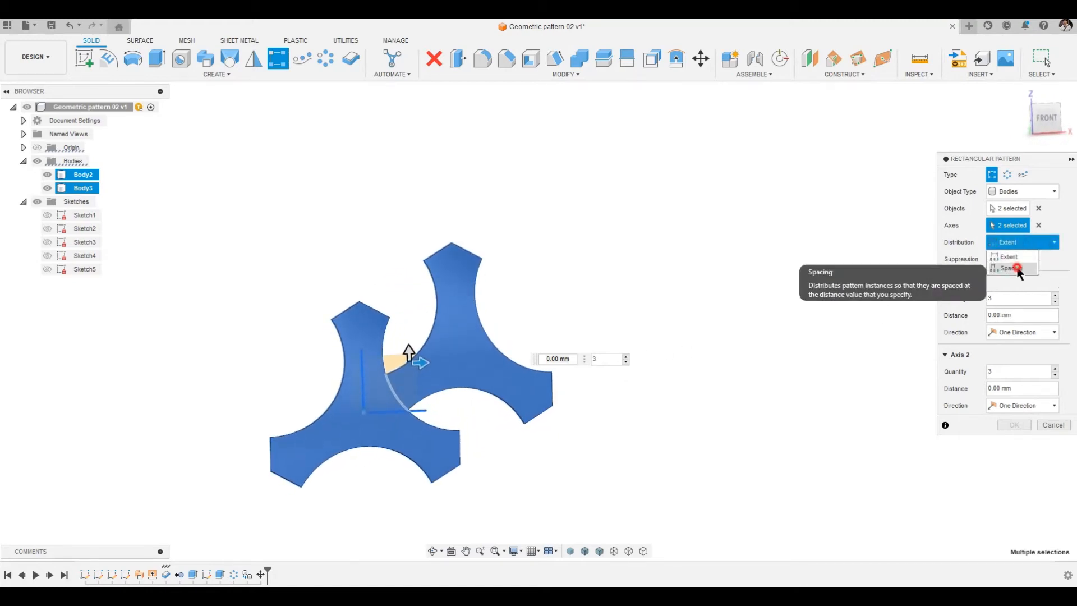
{"action": "left_click", "coordinate": [1011, 268]}
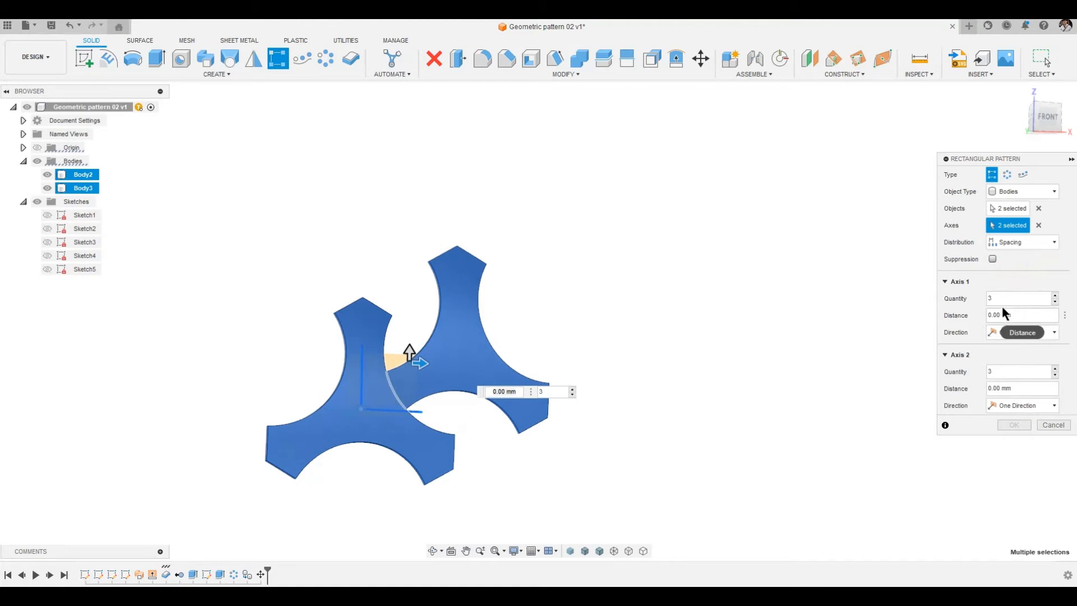
Set the pattern's horizontal axis to a quantity of 5 with a distance of 125 mm
{"action": "left_click", "coordinate": [1020, 298]}
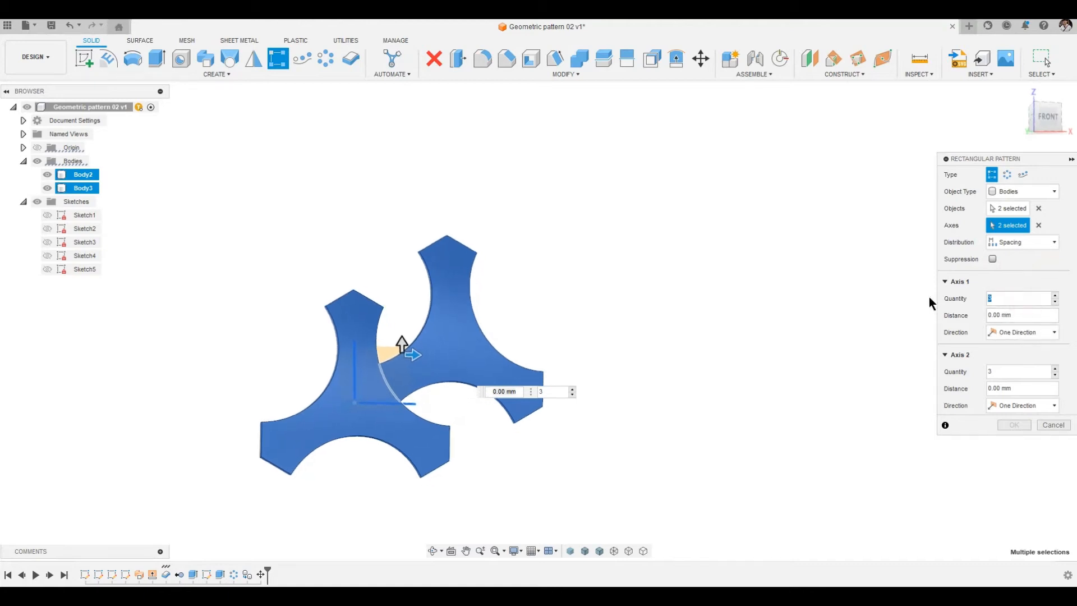
{"action": "type", "text": "5"}
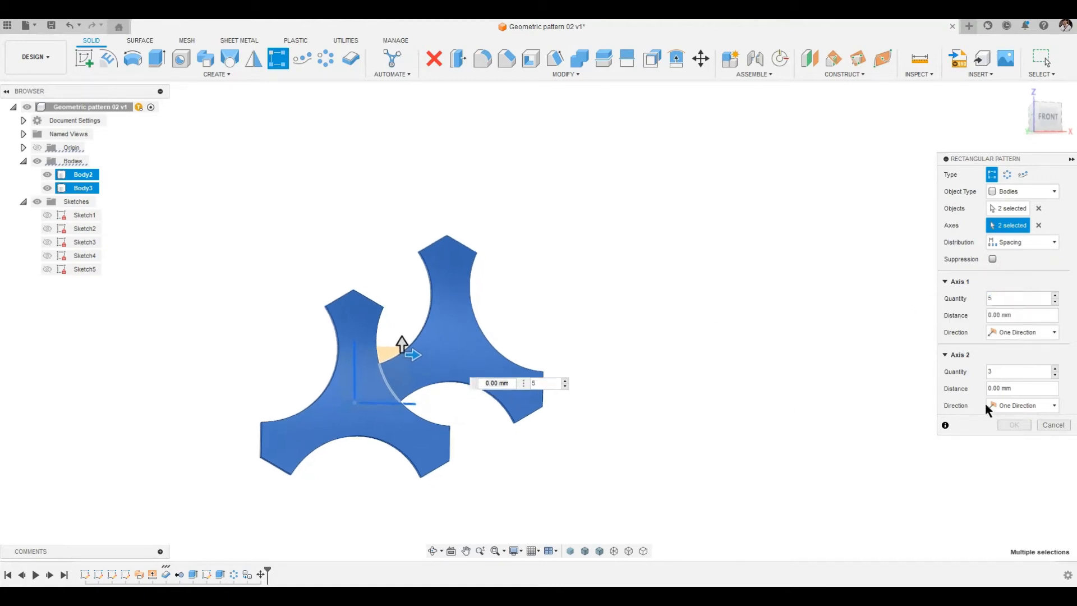
{"action": "key", "text": "Tab"}
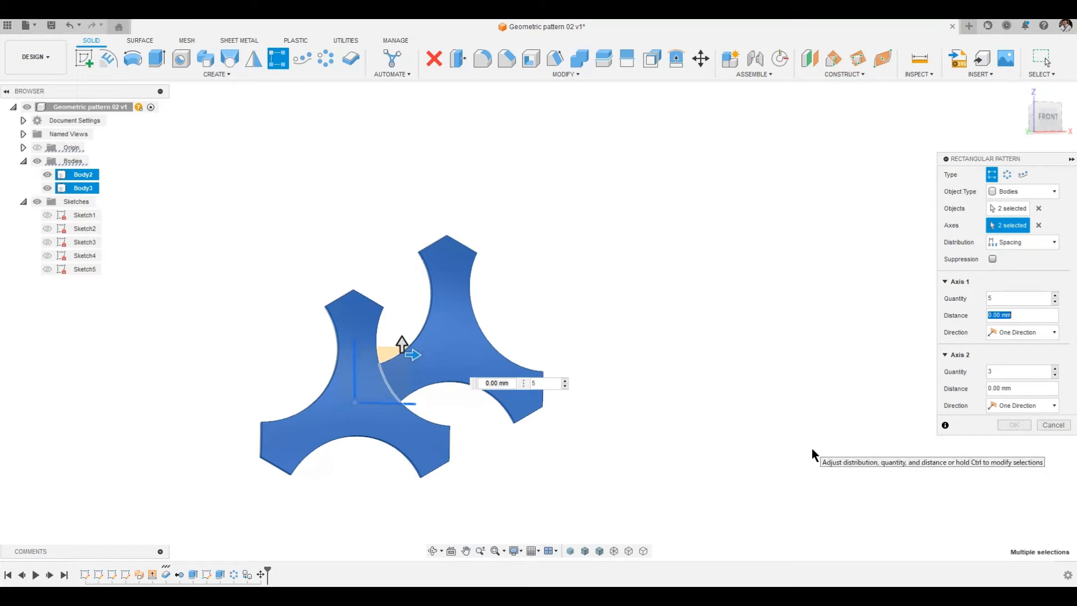
{"action": "type", "text": "125"}
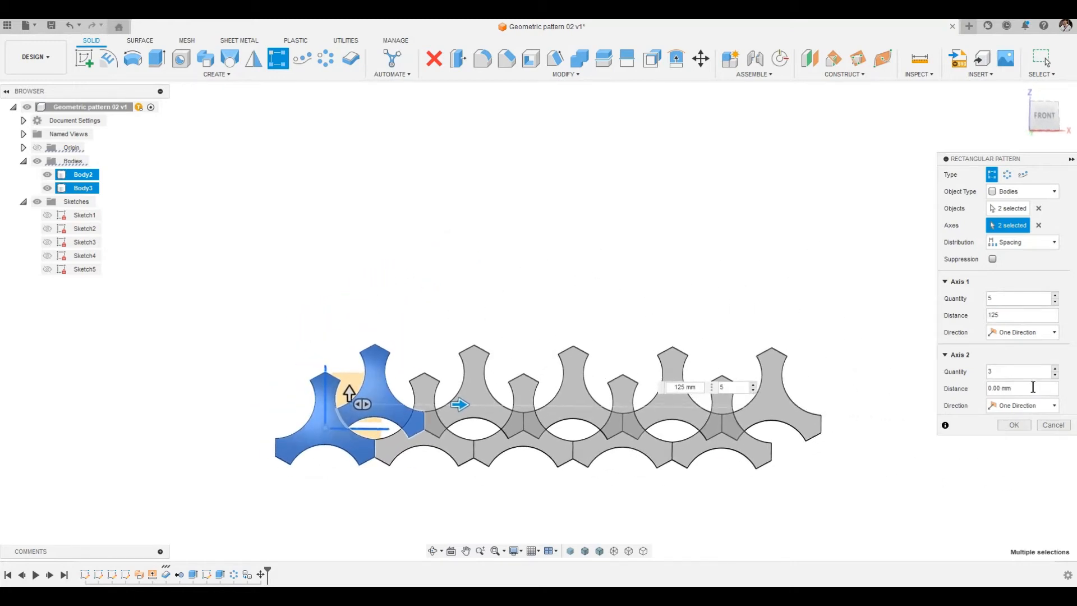
Set the pattern's vertical axis to a quantity of 8 at a distance of 62.5/cos(30), and create the pattern
{"action": "double_click", "coordinate": [1018, 372]}
{"action": "type", "text": "8"}
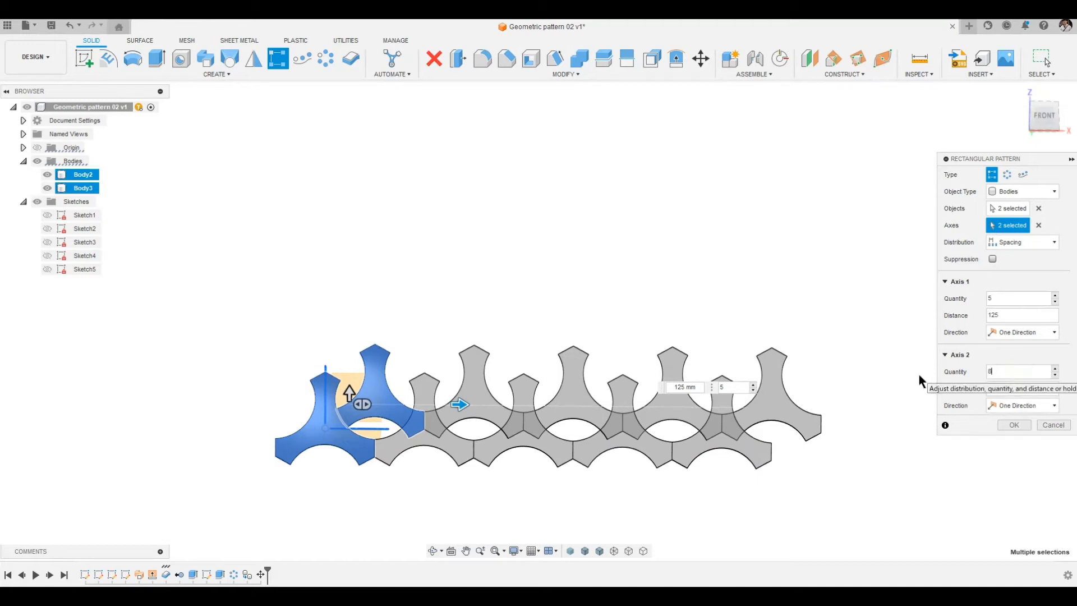
{"action": "key", "text": "Tab"}
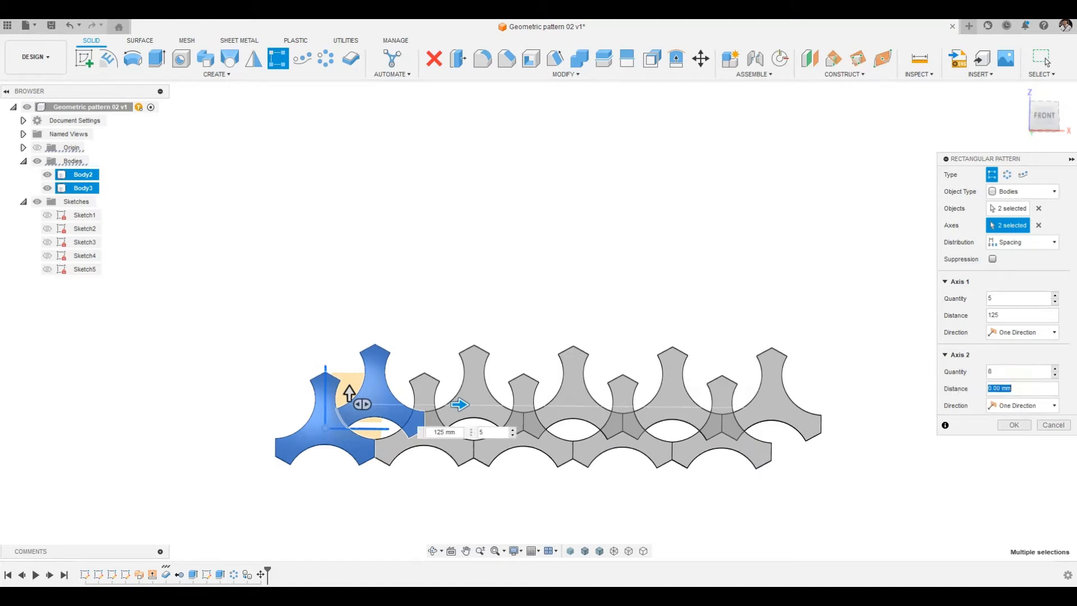
{"action": "type", "text": "62.5/cos(30"}
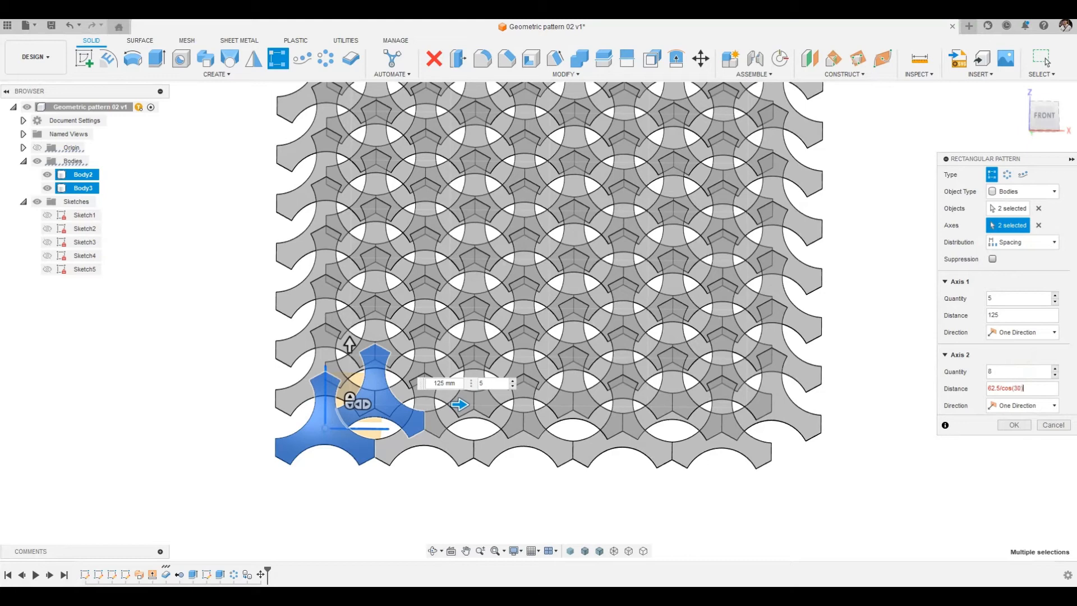
{"action": "scroll", "coordinate": [516, 315], "scroll_direction": "down", "scroll_amount": 5}
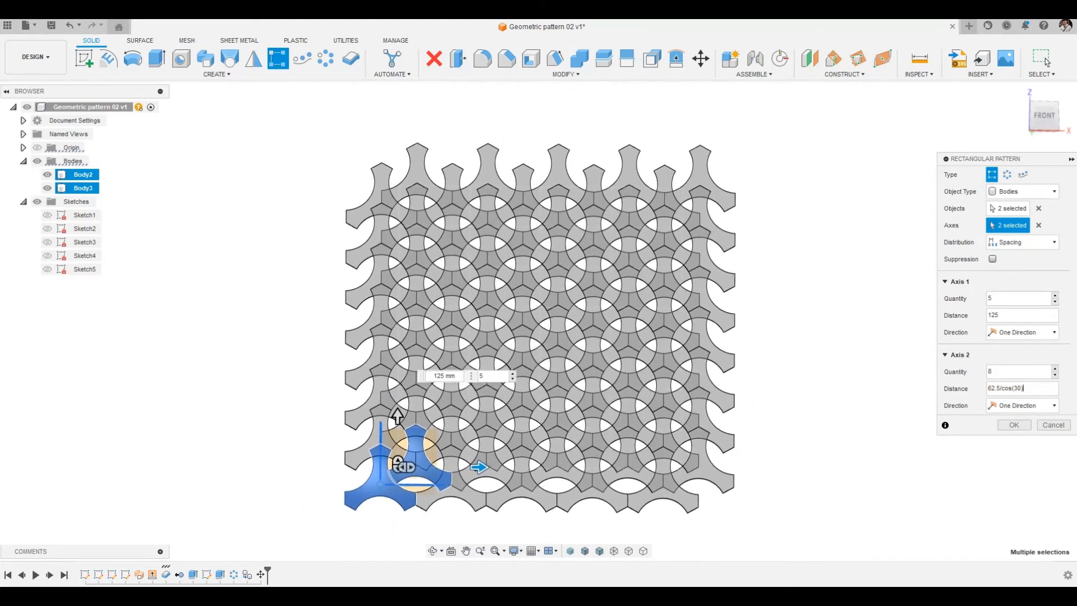
{"action": "left_click", "coordinate": [1014, 424]}
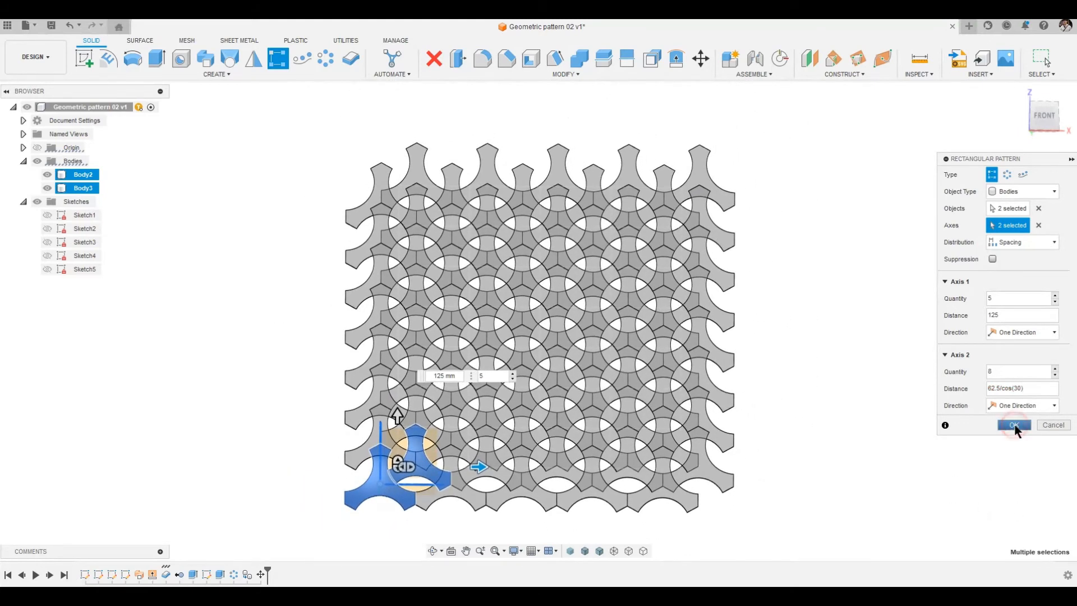
{"action": "left_click", "coordinate": [858, 424]}
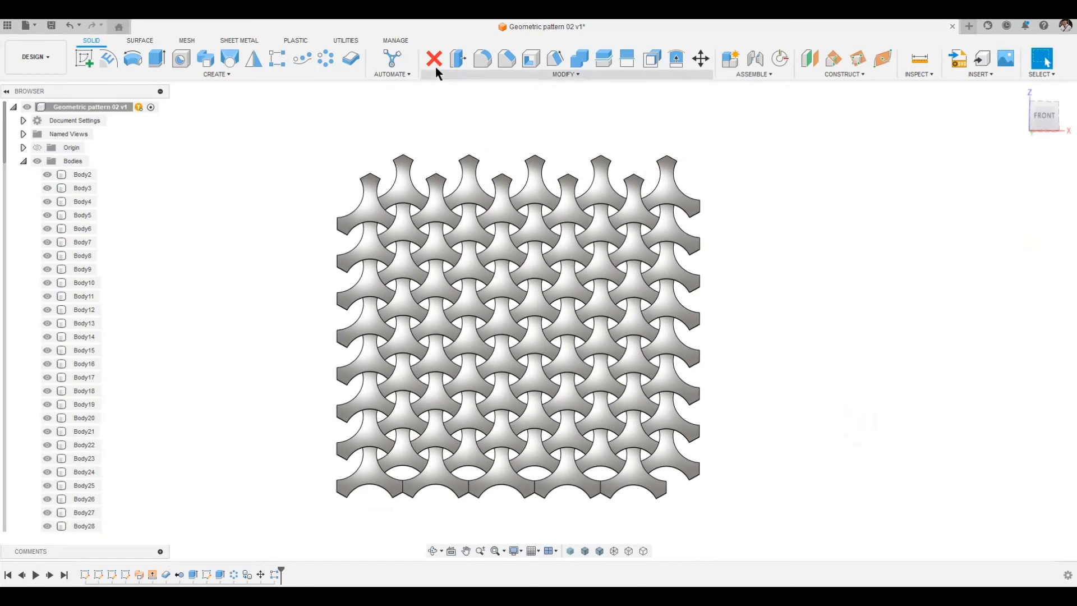
Combine all the patterned bodies with the Join operation, using the lower-left three-armed body as the target
{"action": "left_click", "coordinate": [580, 58]}
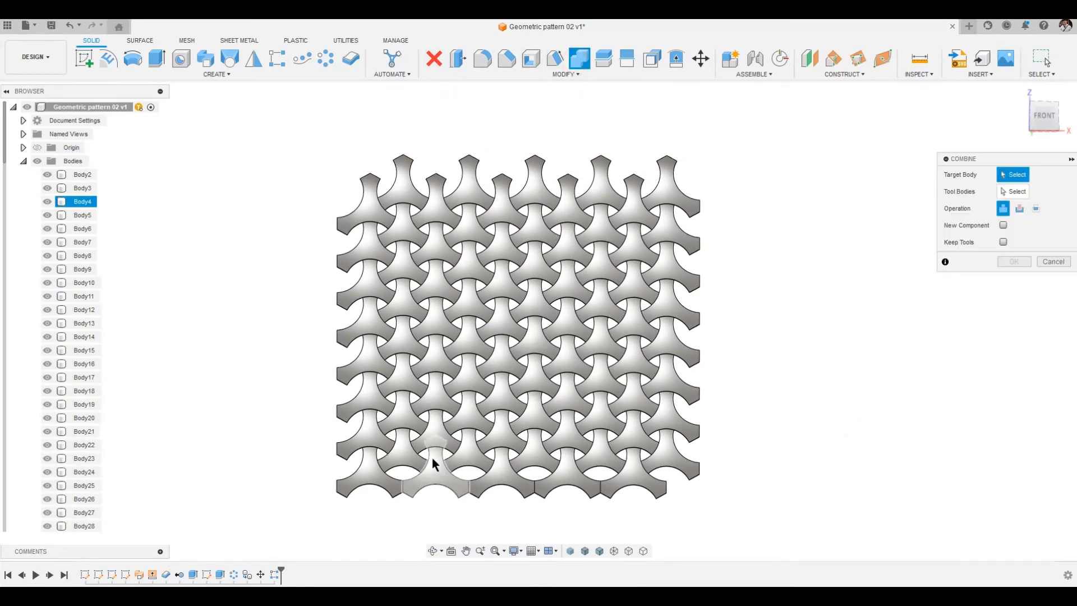
{"action": "left_click", "coordinate": [385, 479]}
{"action": "left_click_drag", "start_coordinate": [767, 133], "coordinate": [256, 531]}
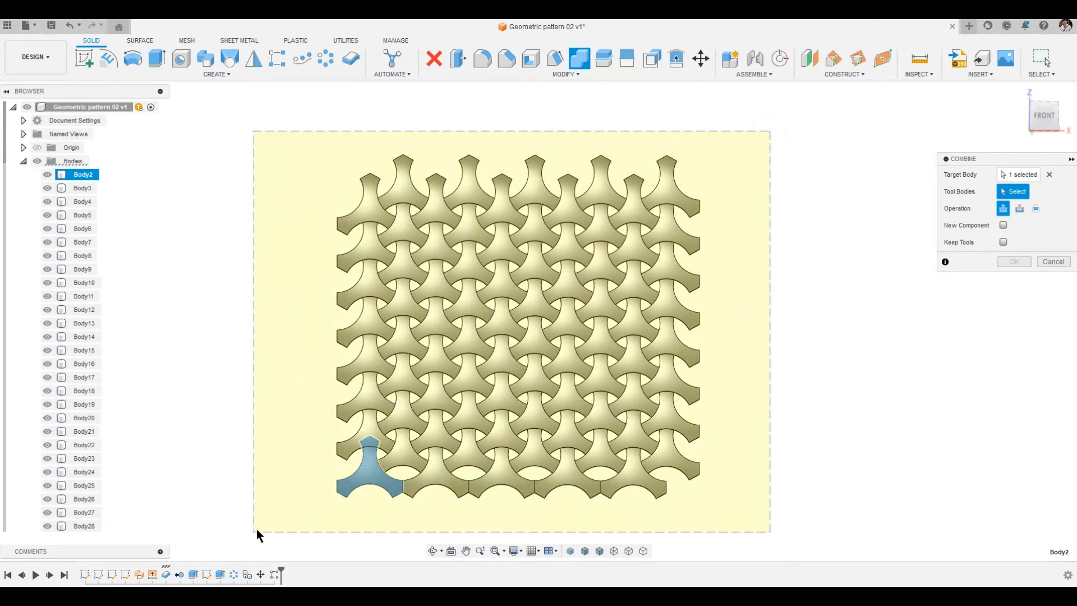
{"action": "left_click_drag", "start_coordinate": [800, 493], "coordinate": [801, 492]}
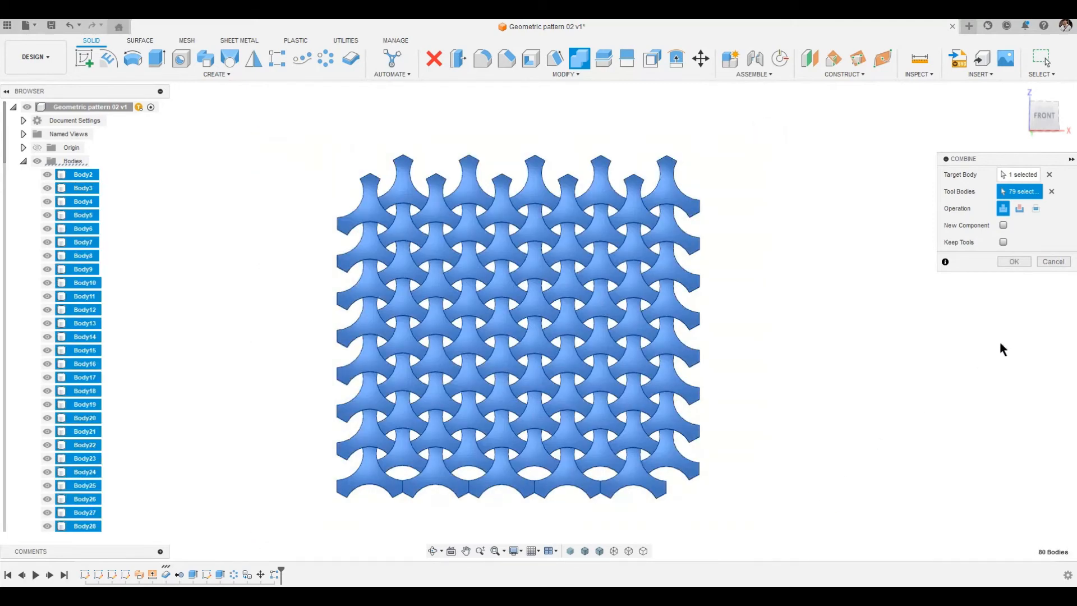
{"action": "left_click", "coordinate": [1018, 261]}
{"action": "left_click", "coordinate": [950, 293]}
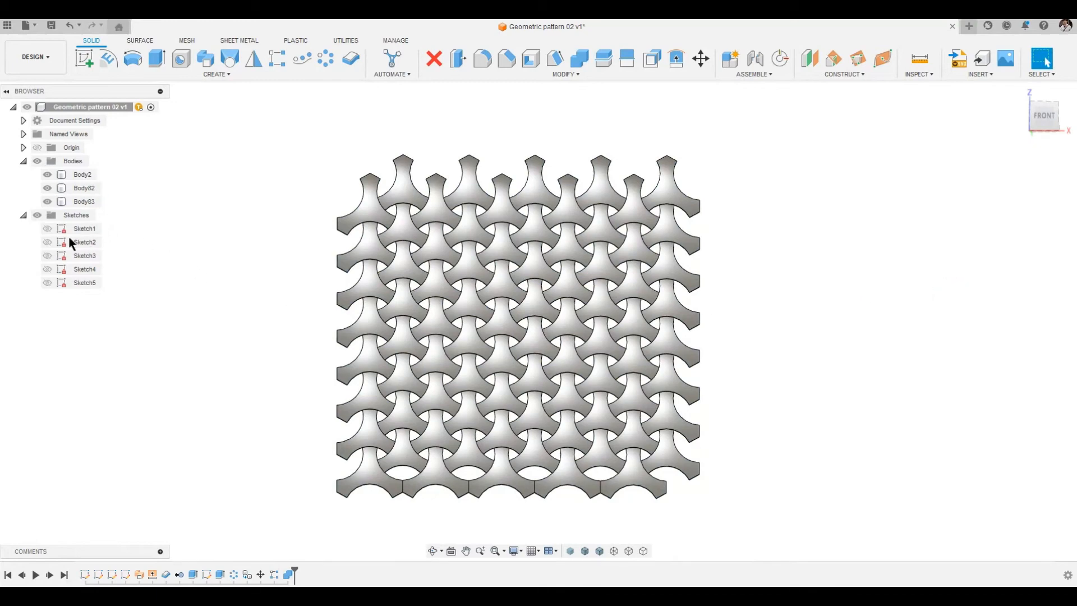
Show the hexagon sketch and start a new sketch on the XZ plane, viewed face-on
{"action": "left_click", "coordinate": [46, 229]}
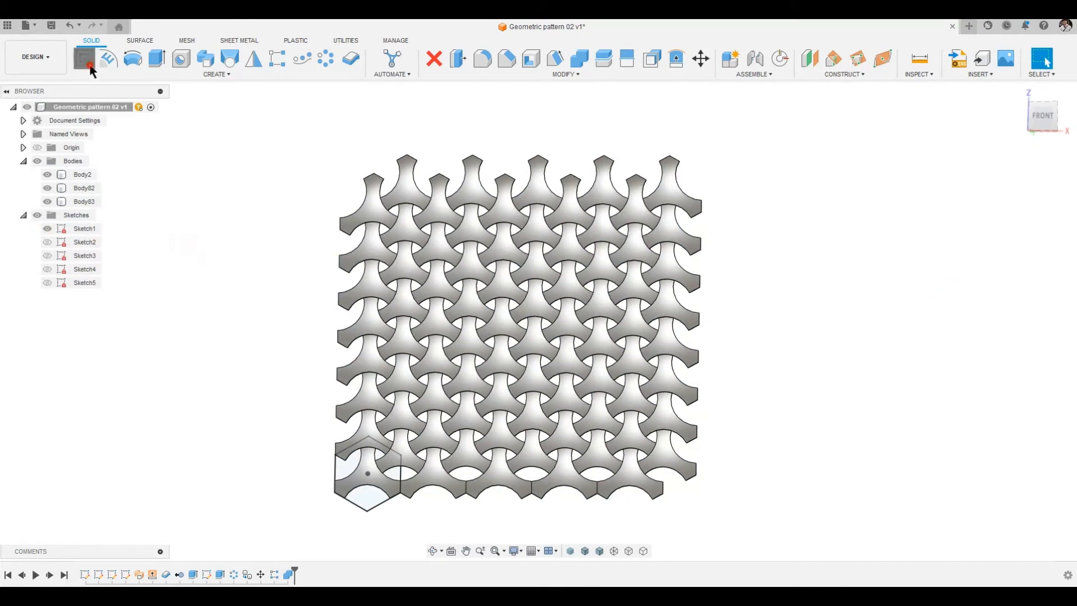
{"action": "left_click", "coordinate": [84, 58]}
{"action": "middle_click_drag", "start_coordinate": [174, 436], "coordinate": [633, 528], "text": "shift"}
{"action": "left_click", "coordinate": [580, 370]}
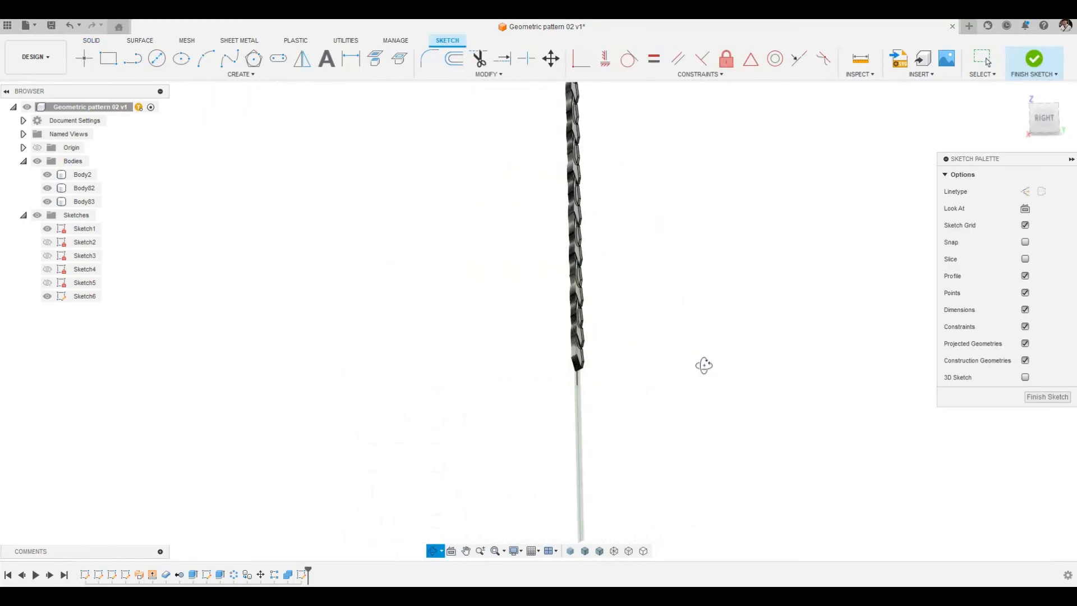
{"action": "left_click", "coordinate": [1025, 208]}
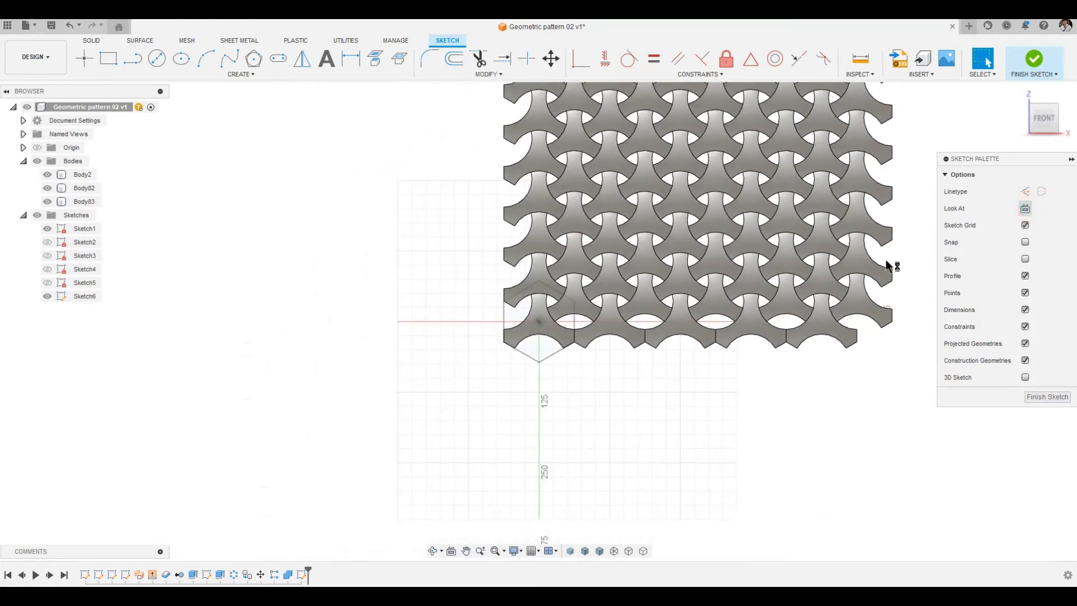
{"action": "mouse_move", "coordinate": [671, 412]}
{"action": "middle_mouse_down"}
{"action": "mouse_move", "coordinate": [565, 450]}
{"action": "mouse_move", "coordinate": [464, 517]}
{"action": "mouse_move", "coordinate": [433, 522]}
{"action": "middle_mouse_up"}
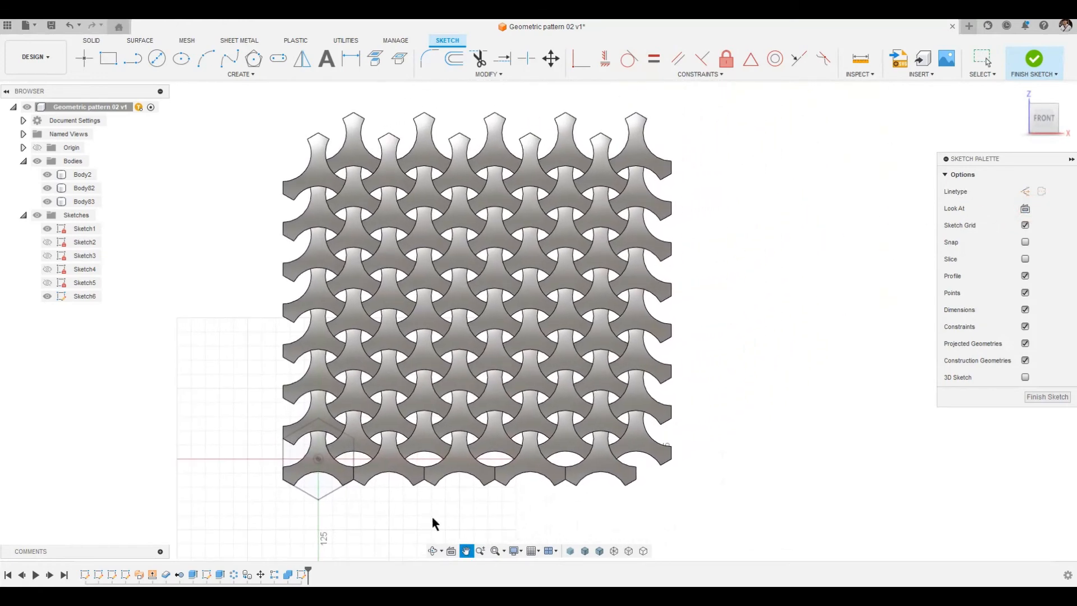
Draw a two-point rectangle about 613 by 592 mm from the hexagon's upper-right vertex to beyond the pattern's upper-right corner
{"action": "left_click", "coordinate": [109, 59]}
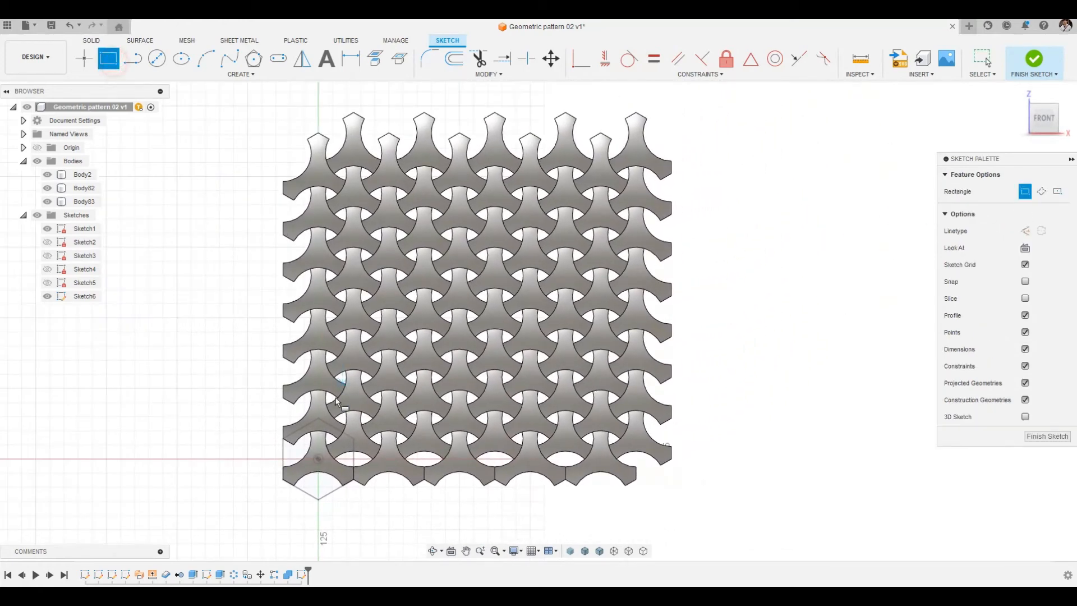
{"action": "left_click", "coordinate": [353, 438]}
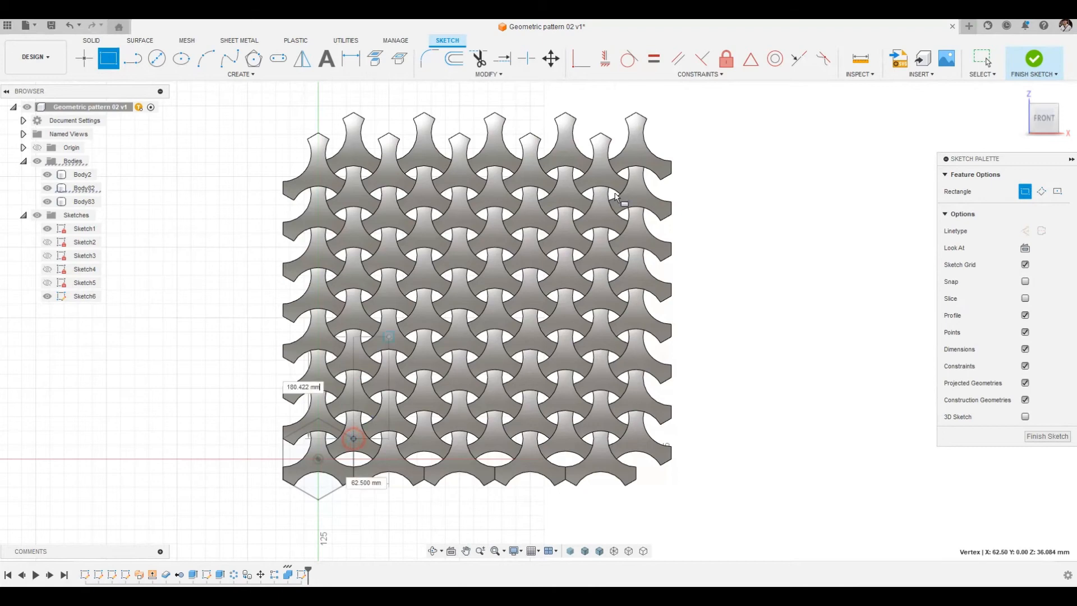
{"action": "left_click", "coordinate": [699, 104]}
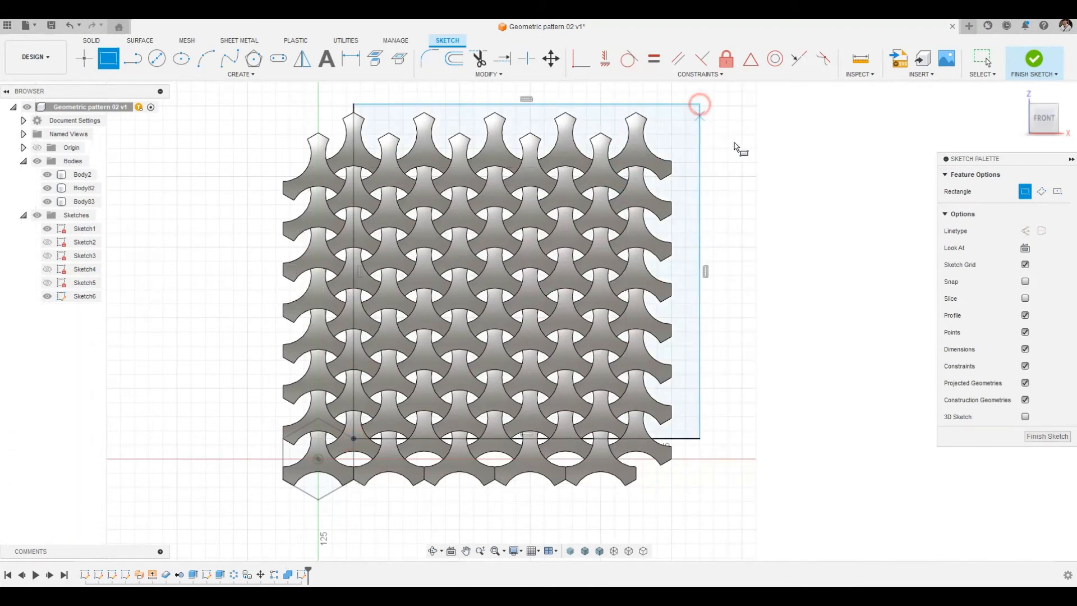
Dimension the rectangle's lower edge and set its width to 125*4
{"action": "left_click", "coordinate": [352, 58]}
{"action": "left_click", "coordinate": [685, 439]}
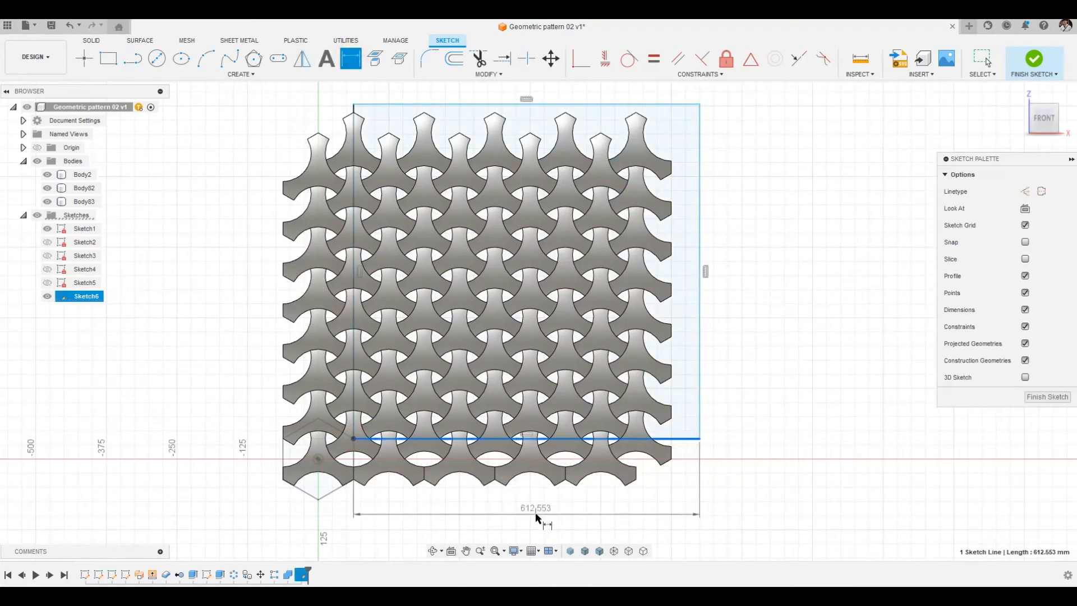
{"action": "left_click", "coordinate": [535, 514]}
{"action": "type", "text": "125*4"}
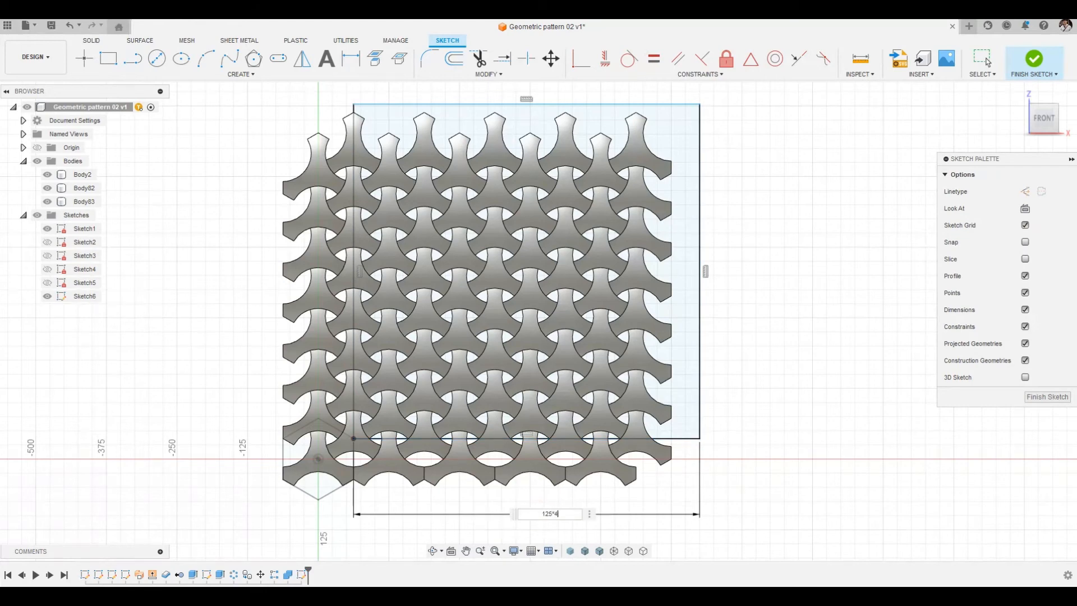
{"action": "key", "text": "Return"}
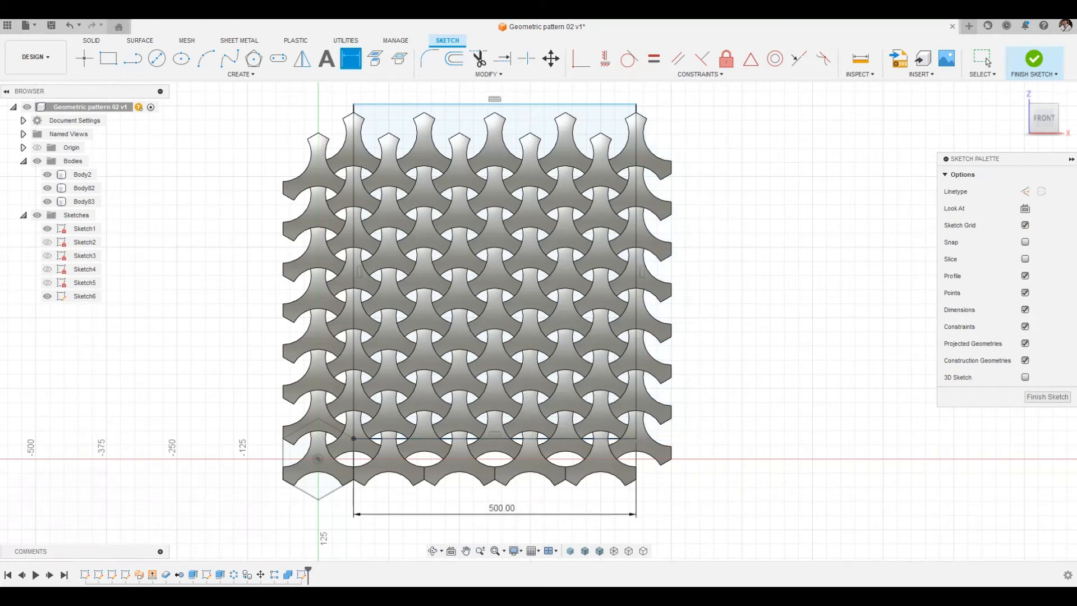
Dimension the rectangle's right edge and set its height to 62.5/cos(30)*7
{"action": "left_click", "coordinate": [638, 184]}
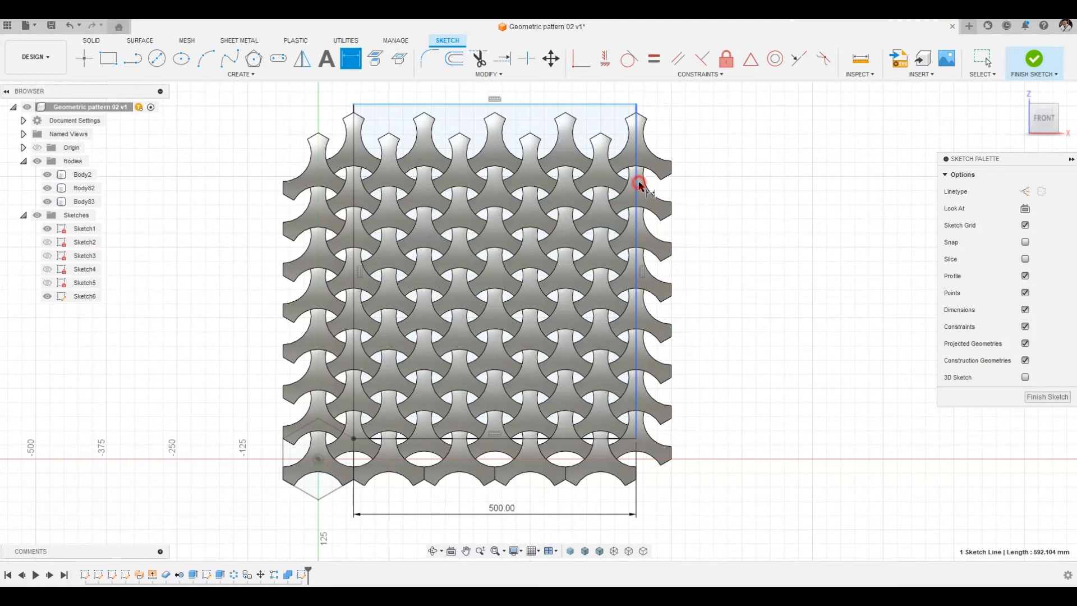
{"action": "left_click", "coordinate": [712, 239]}
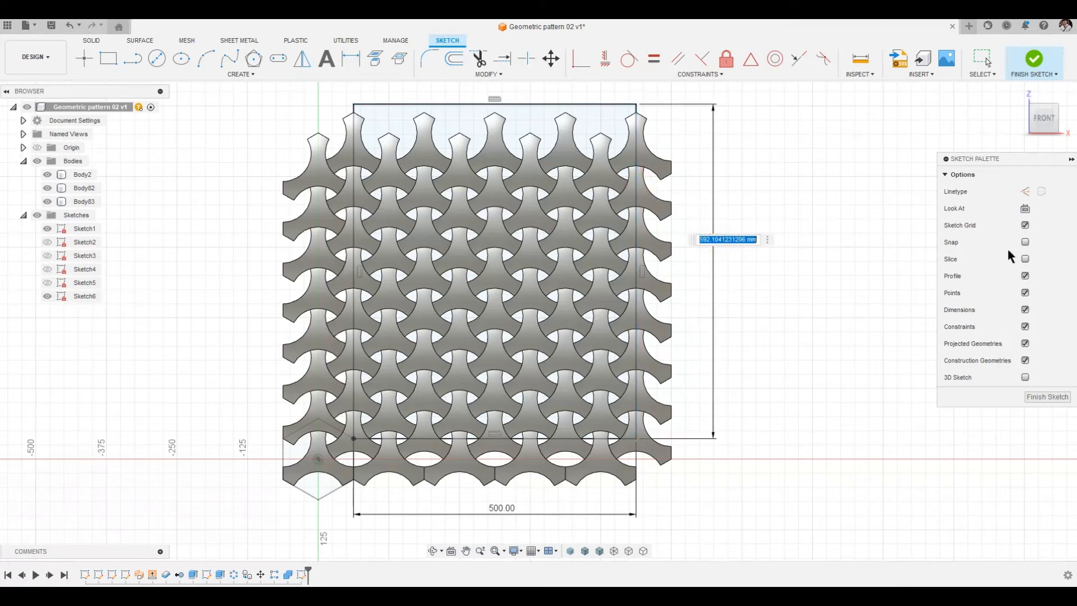
{"action": "type", "text": "62.5/cos(30)*7"}
{"action": "key", "text": "Return"}
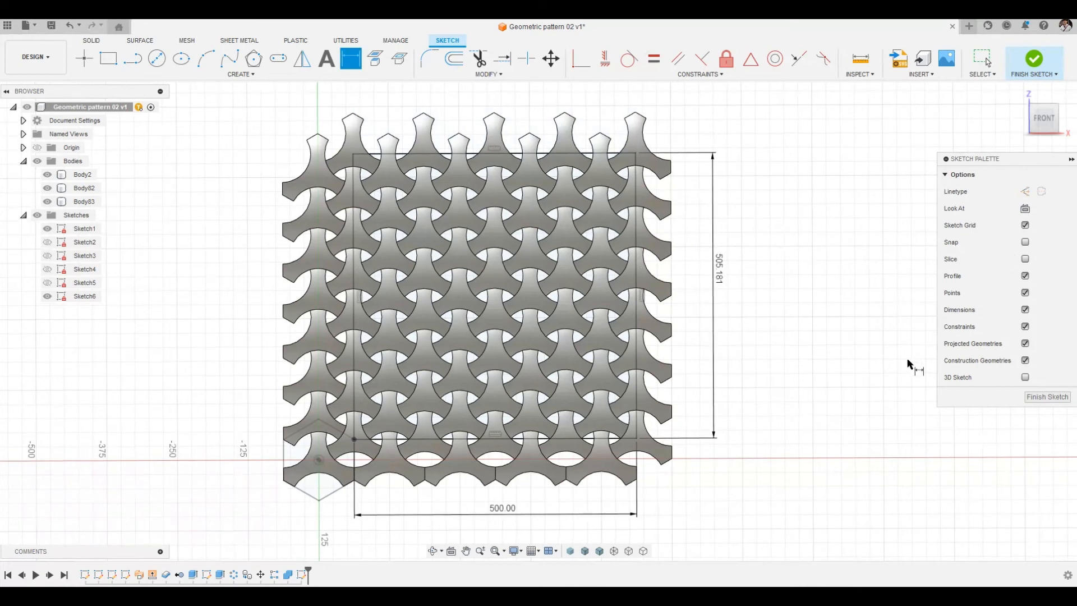
Finish the rectangle sketch and hide the hexagon sketch
{"action": "left_click", "coordinate": [1058, 396]}
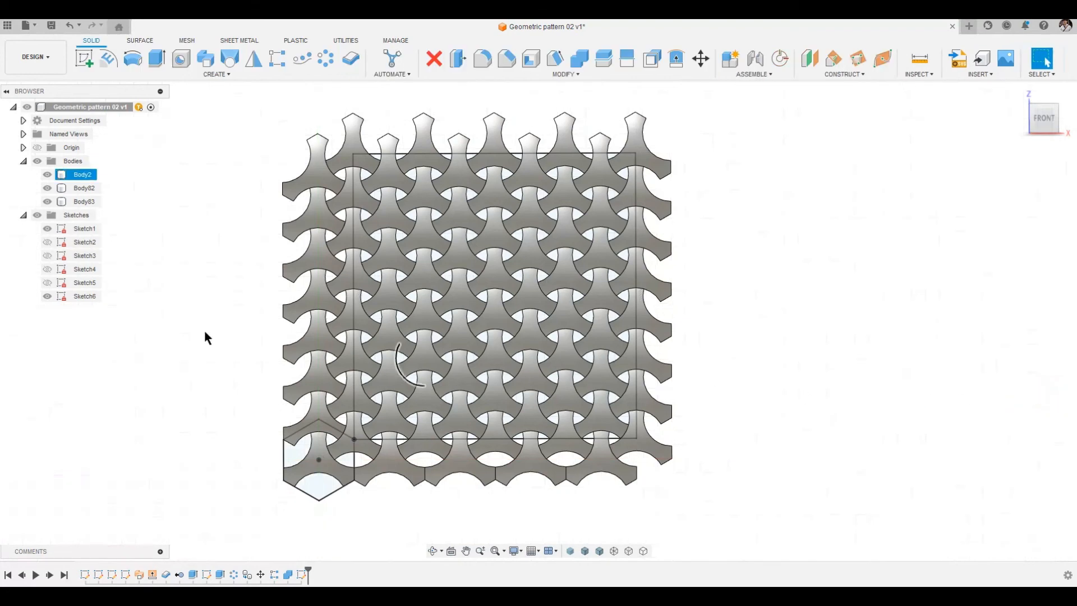
{"action": "left_click", "coordinate": [51, 230]}
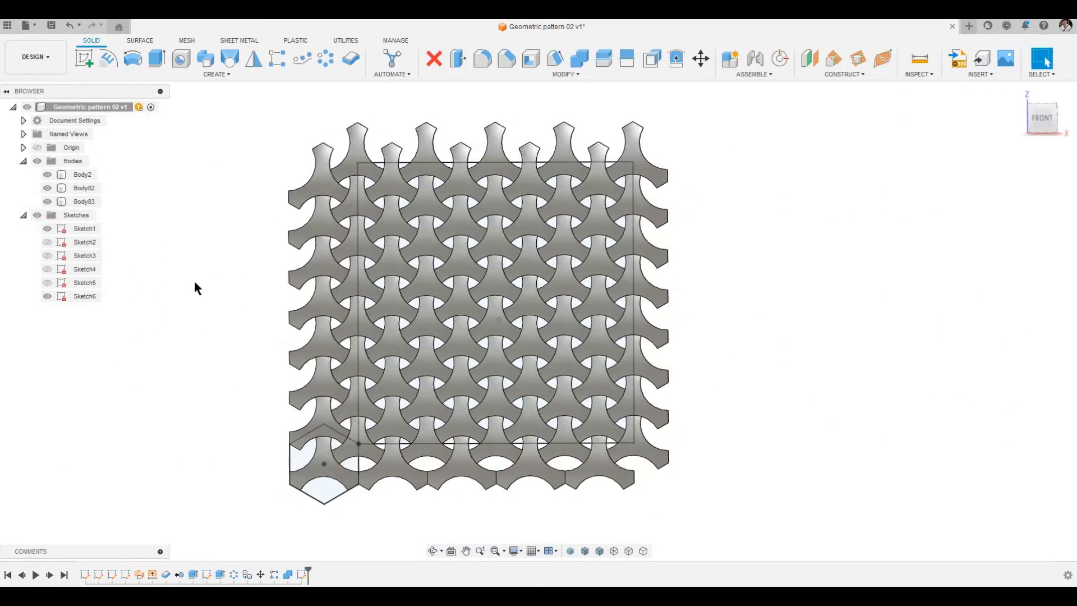
{"action": "middle_click_drag", "start_coordinate": [194, 280], "coordinate": [54, 229], "text": "shift"}
{"action": "left_click", "coordinate": [49, 228]}
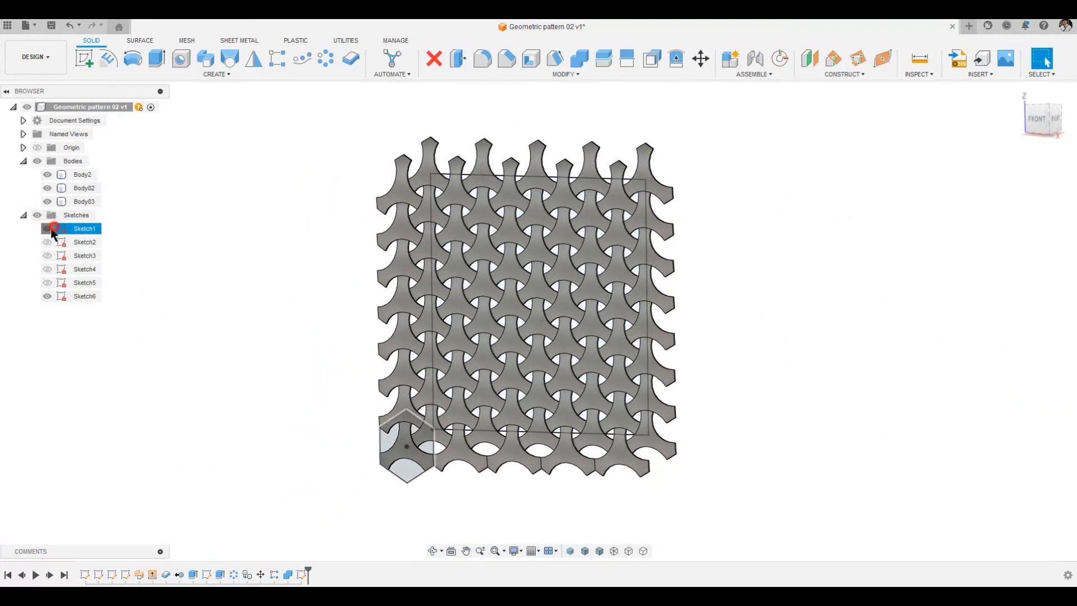
Extrude the rectangle symmetrically by about 322 mm with the Intersect operation to trim the woven pattern to its outline
{"action": "left_click", "coordinate": [156, 58]}
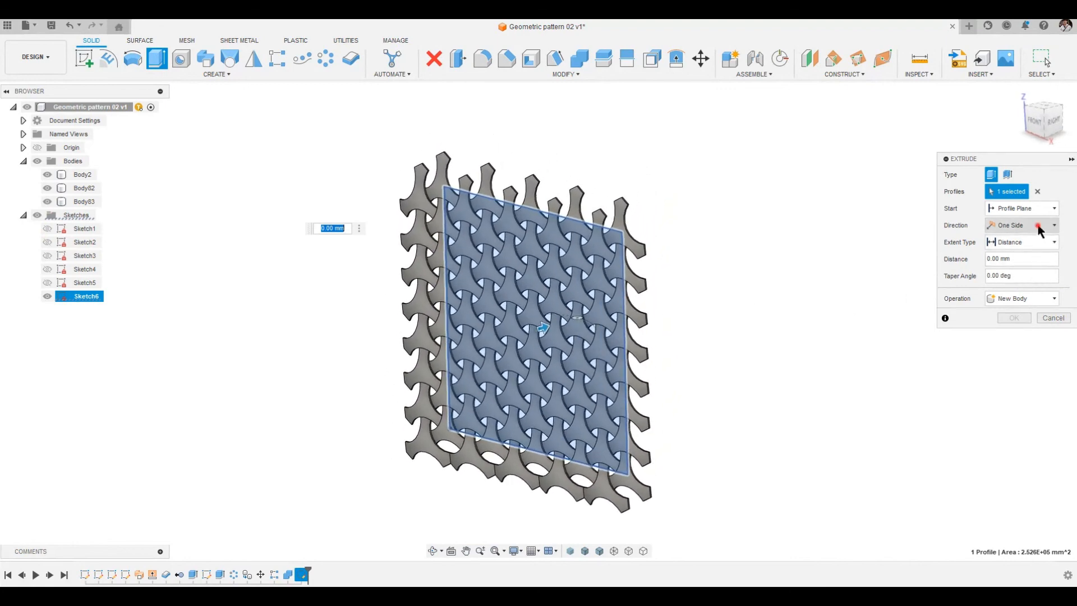
{"action": "left_click", "coordinate": [1038, 226]}
{"action": "left_click", "coordinate": [1010, 261]}
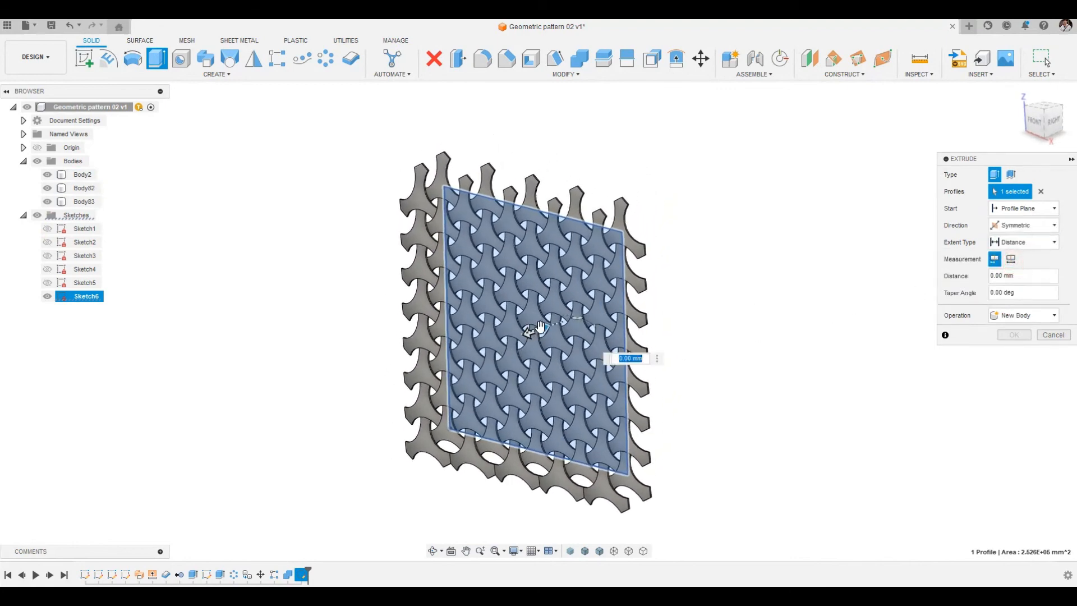
{"action": "left_click_drag", "start_coordinate": [542, 325], "coordinate": [656, 292]}
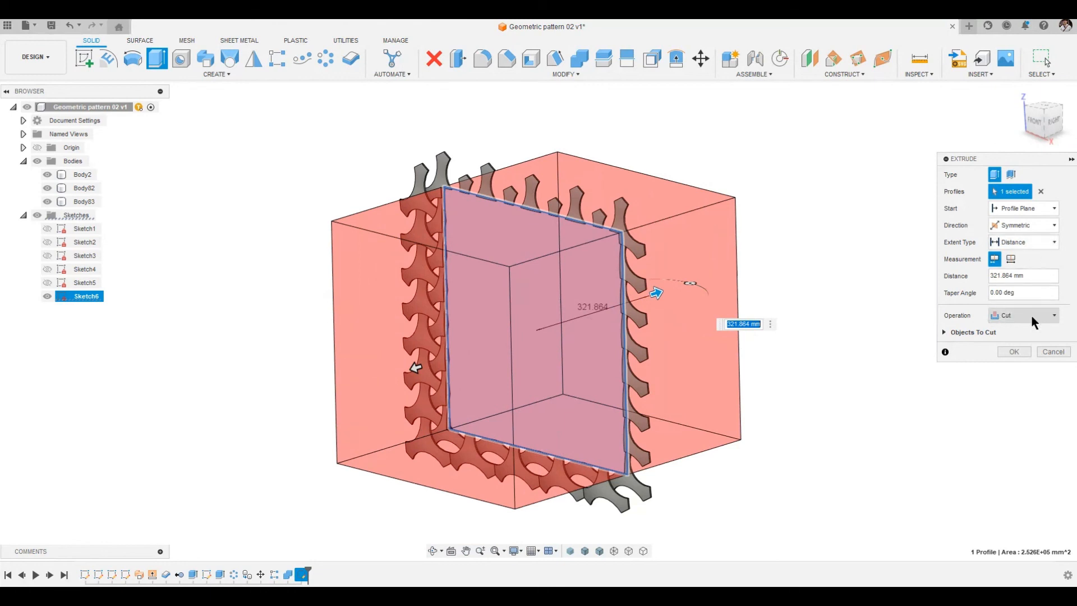
{"action": "left_click", "coordinate": [1032, 316]}
{"action": "left_click", "coordinate": [1017, 347]}
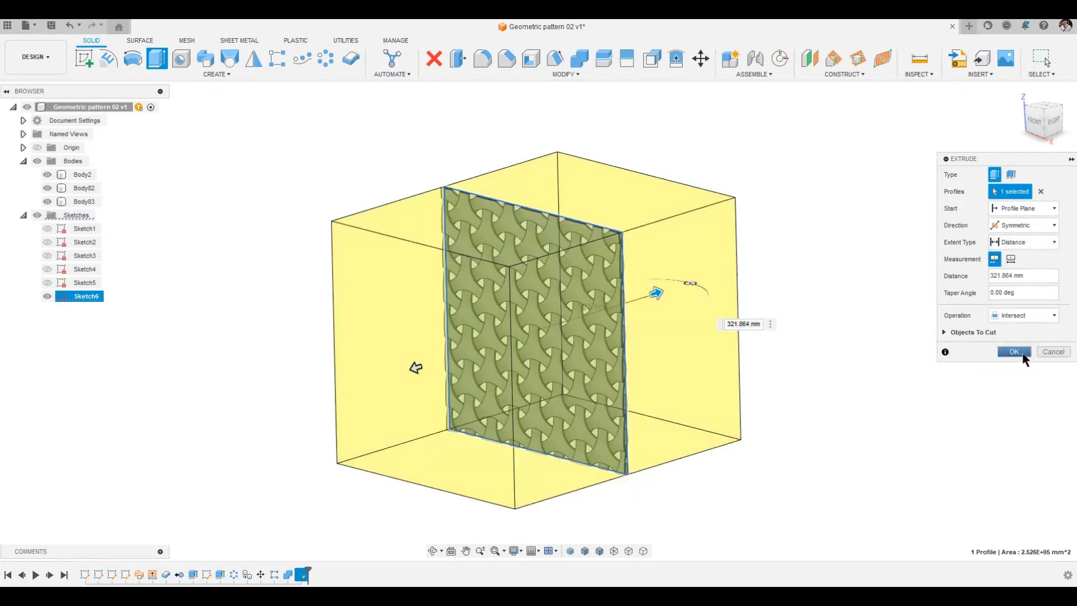
{"action": "left_click", "coordinate": [1015, 352]}
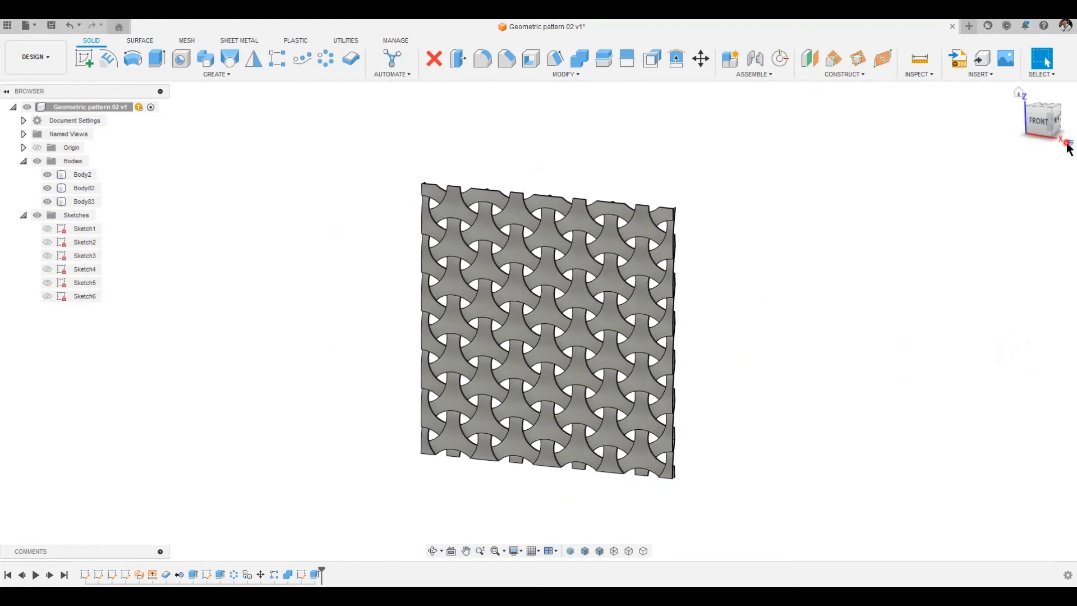
Switch the camera to Perspective and view the trimmed pattern from the front
{"action": "left_click", "coordinate": [1070, 144]}
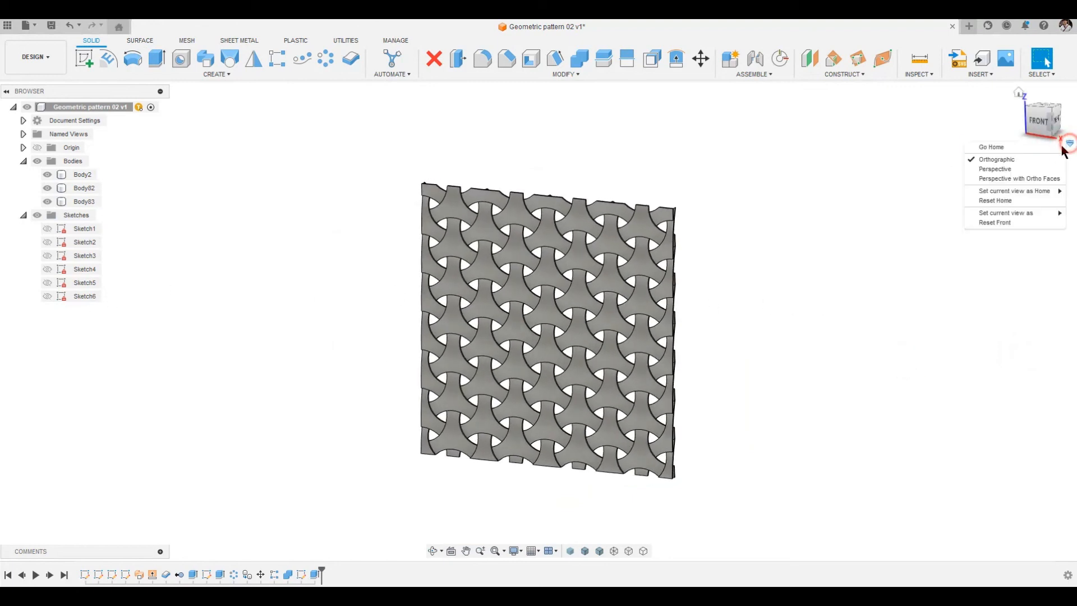
{"action": "left_click", "coordinate": [1013, 166]}
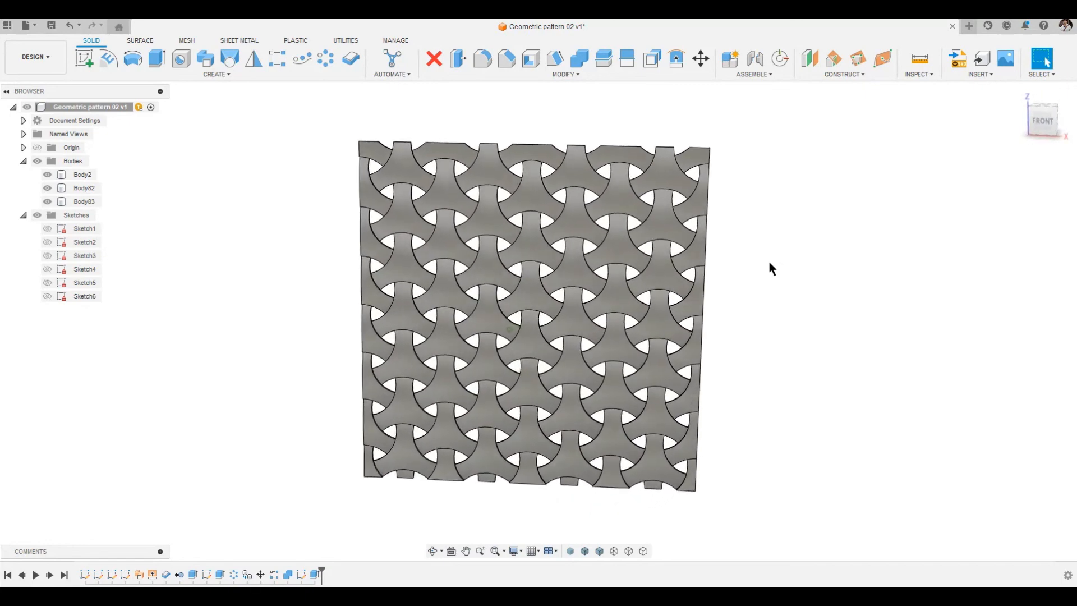
{"action": "left_click", "coordinate": [1041, 122]}
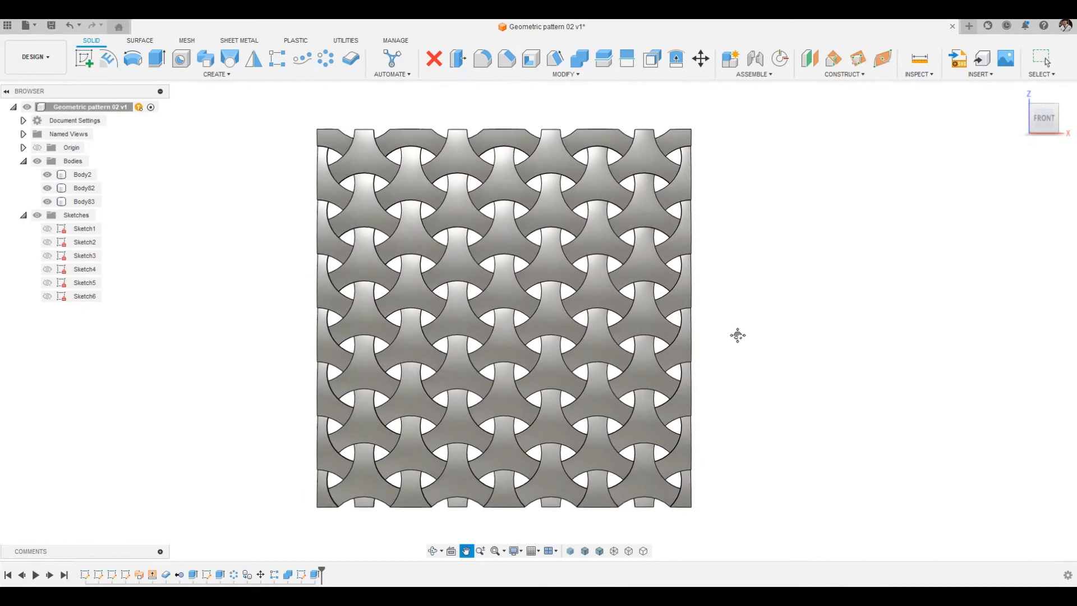